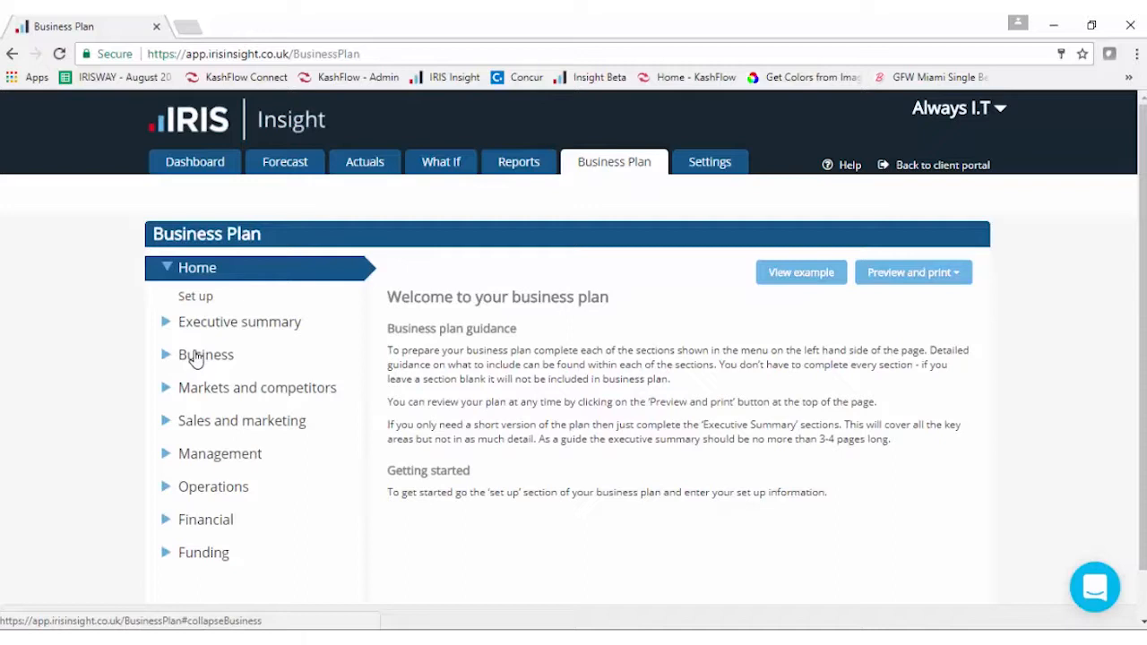
- Set up the business plan with Forecast 17 as its forecast and "Always I.T" as footer text, and save it
left_click(188, 305)
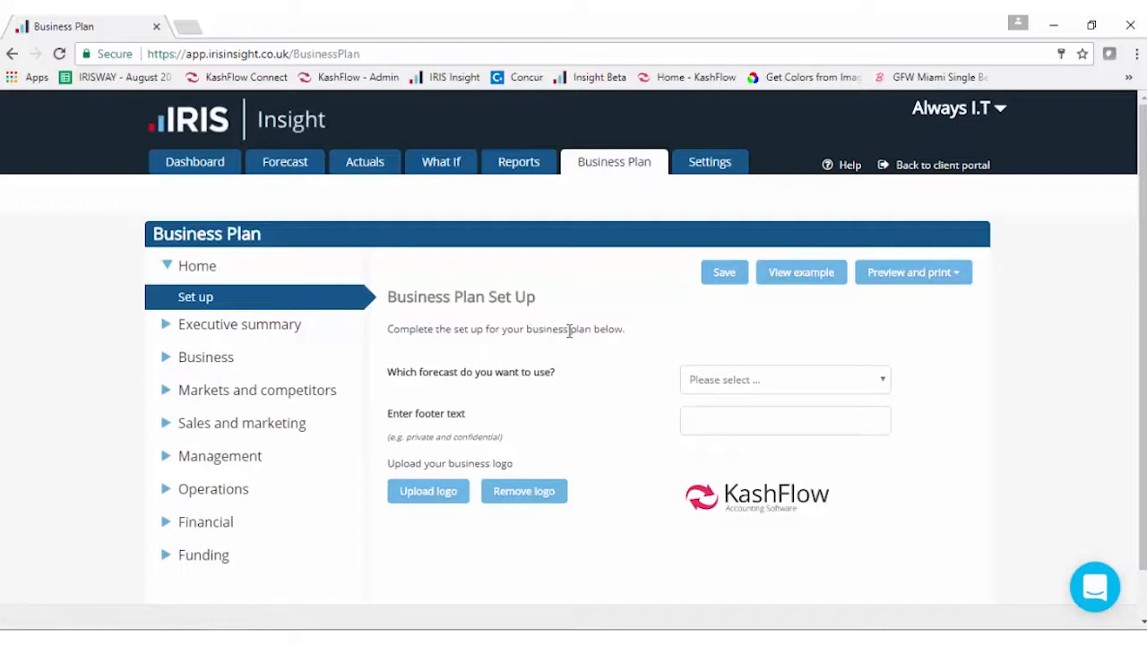
left_click(884, 382)
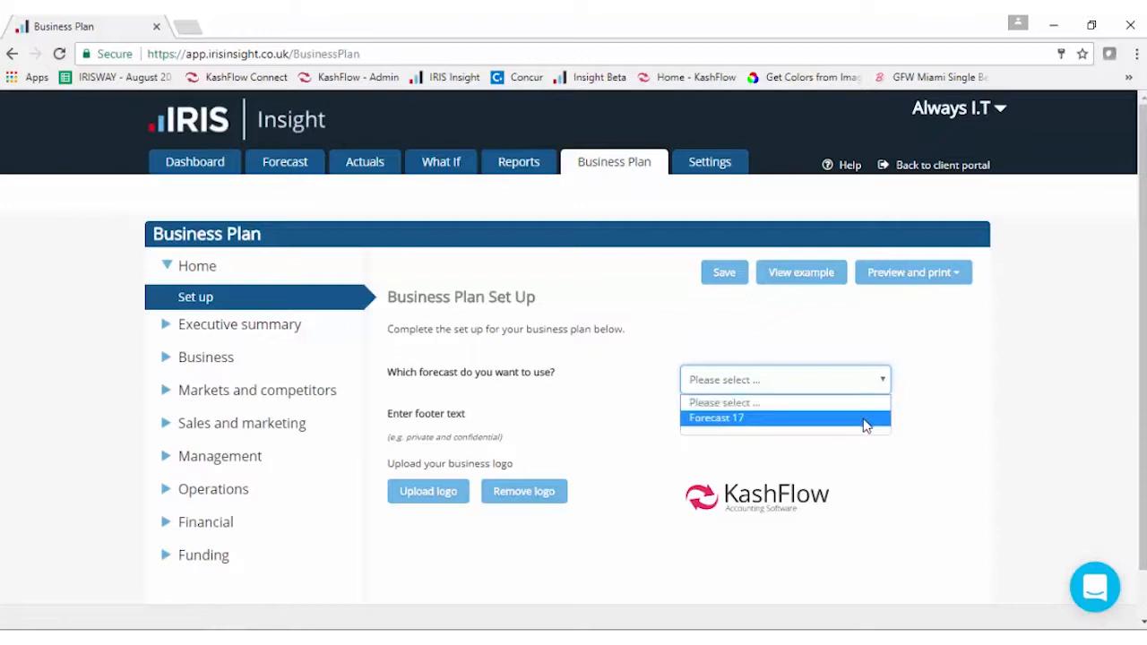
left_click(866, 418)
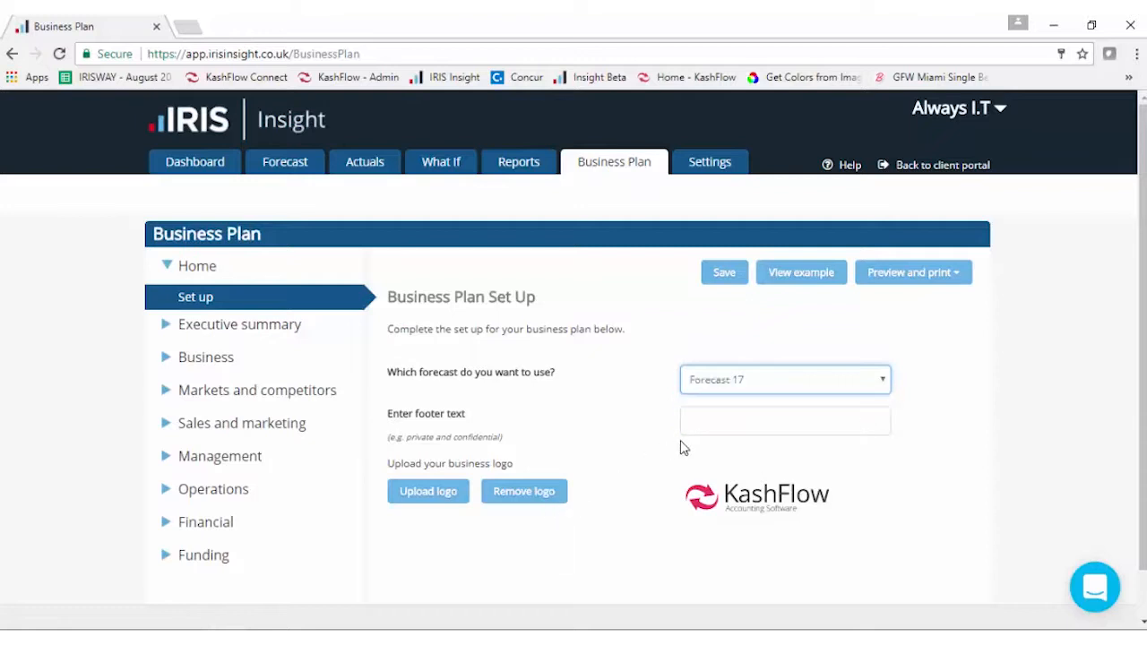
left_click(703, 425)
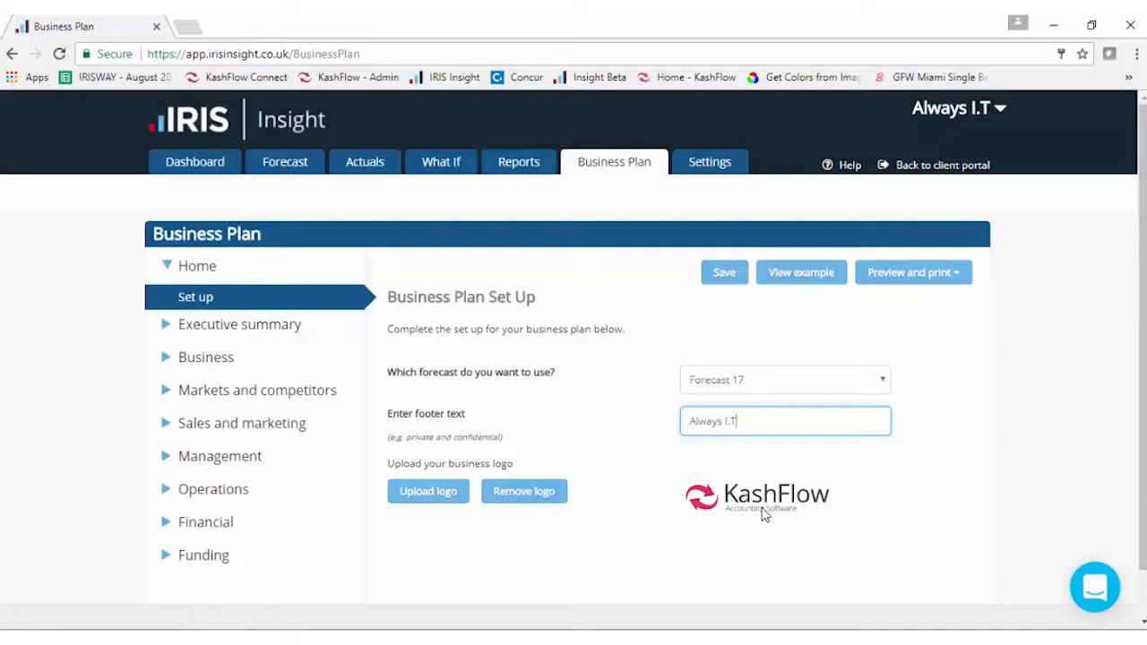
left_click(716, 276)
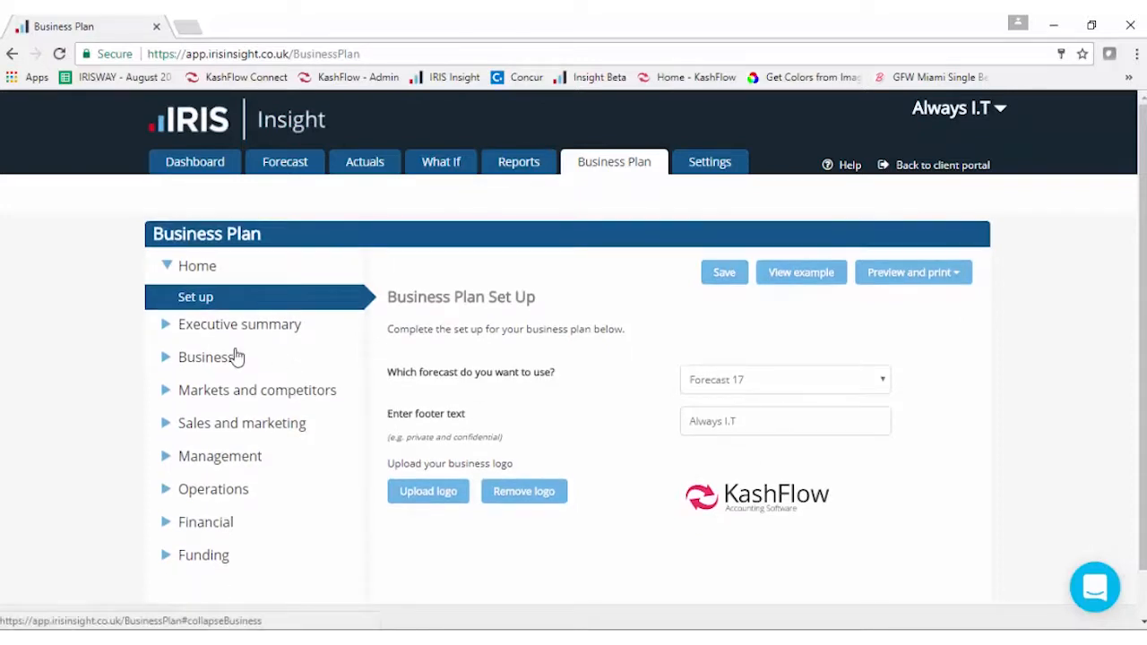
- Review the executive summary's guidance on Business overview, Market overview, Sales and marketing, and Management and operations
left_click(177, 331)
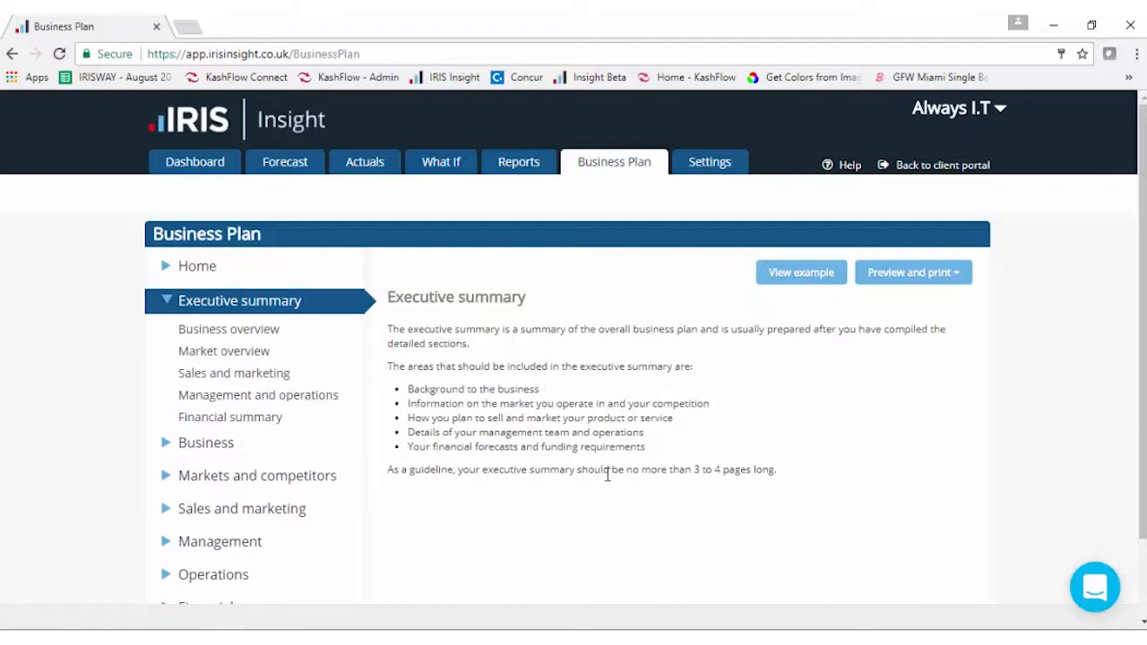
left_click(229, 339)
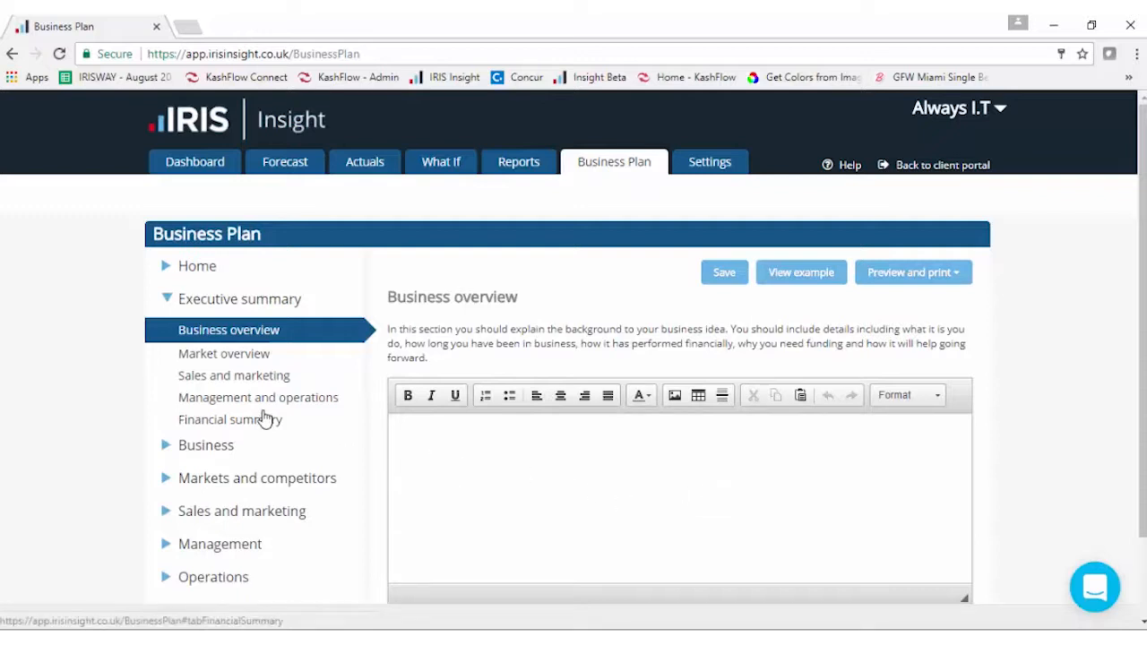
left_click(213, 361)
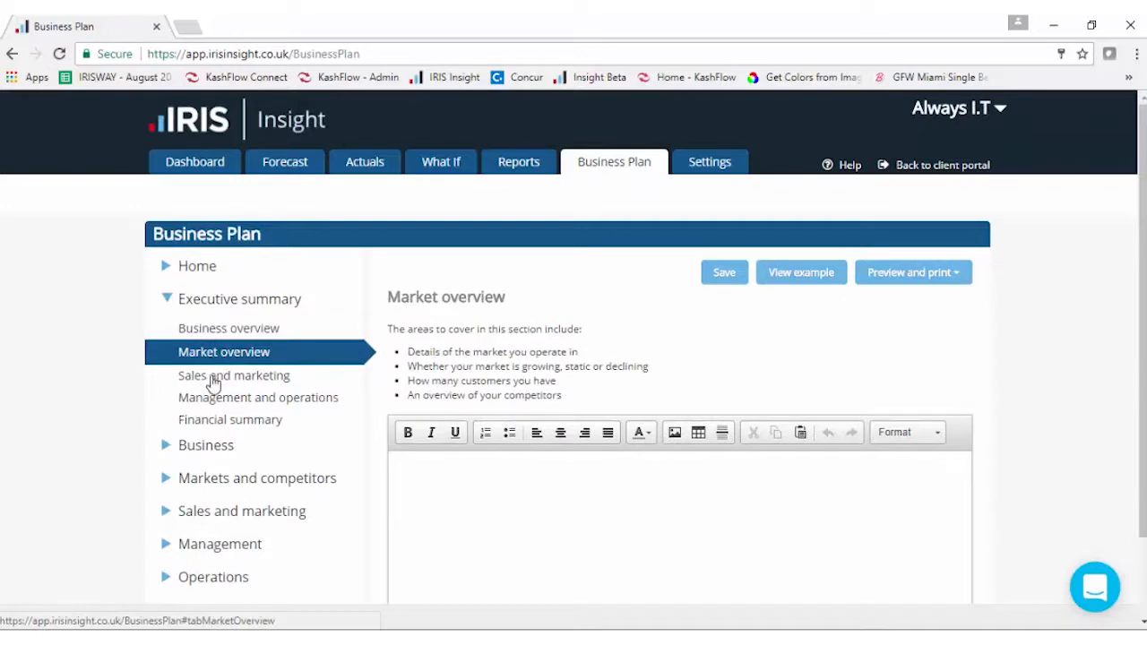
left_click(214, 381)
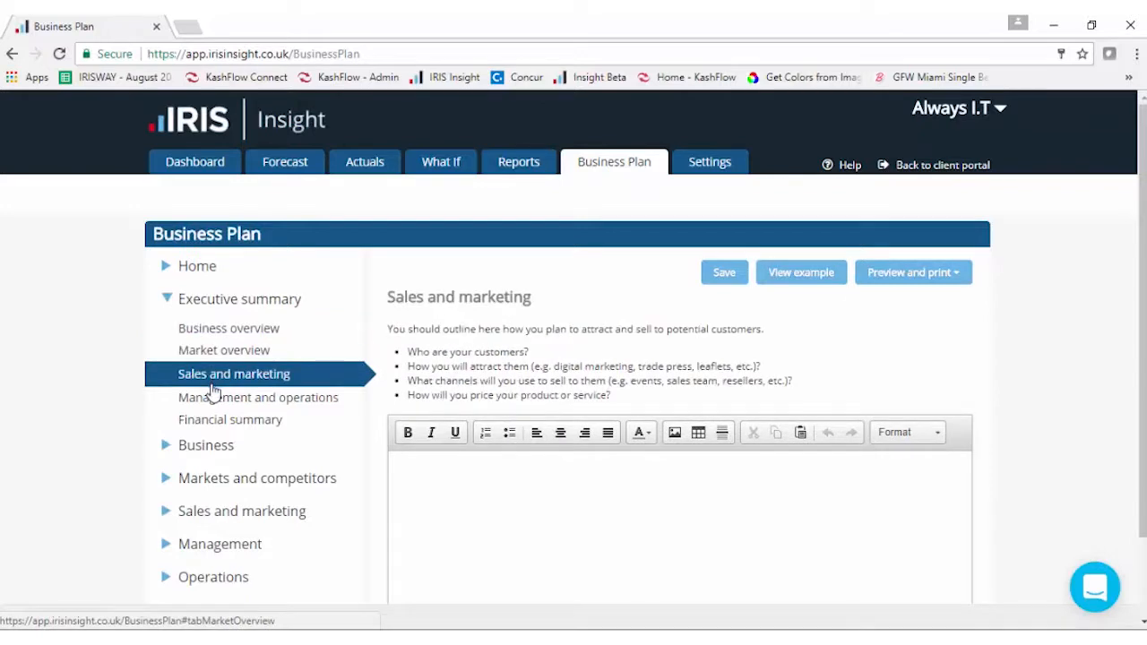
left_click(214, 407)
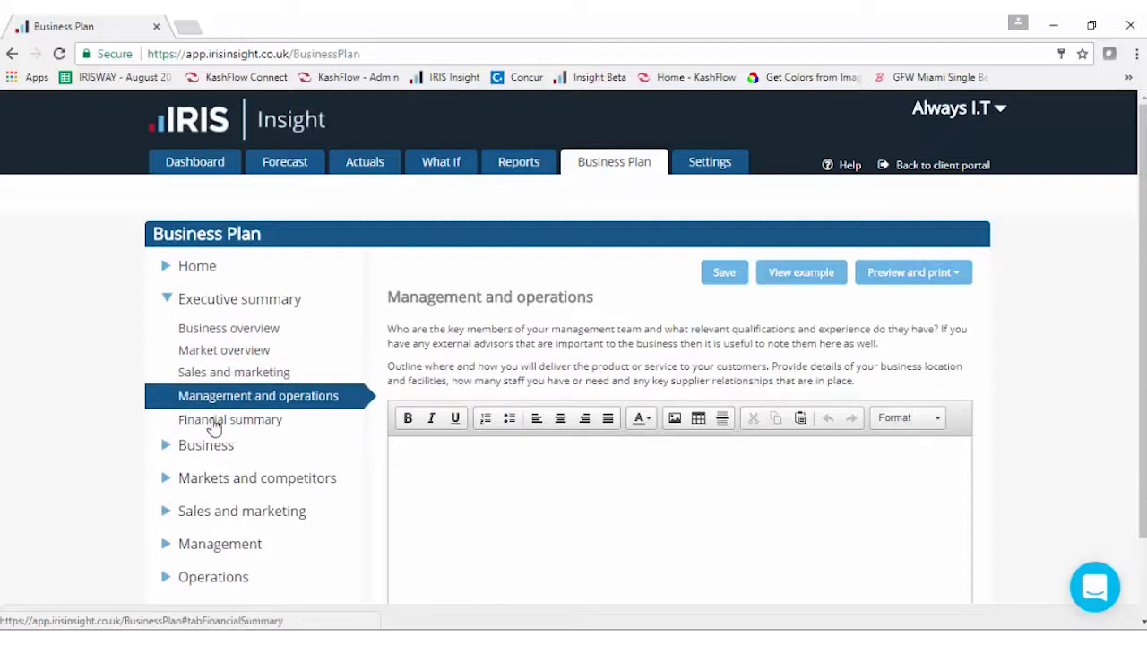
- Include the forecast summary table in the executive summary's Financial summary and save the change when moving on to the Business section
left_click(214, 427)
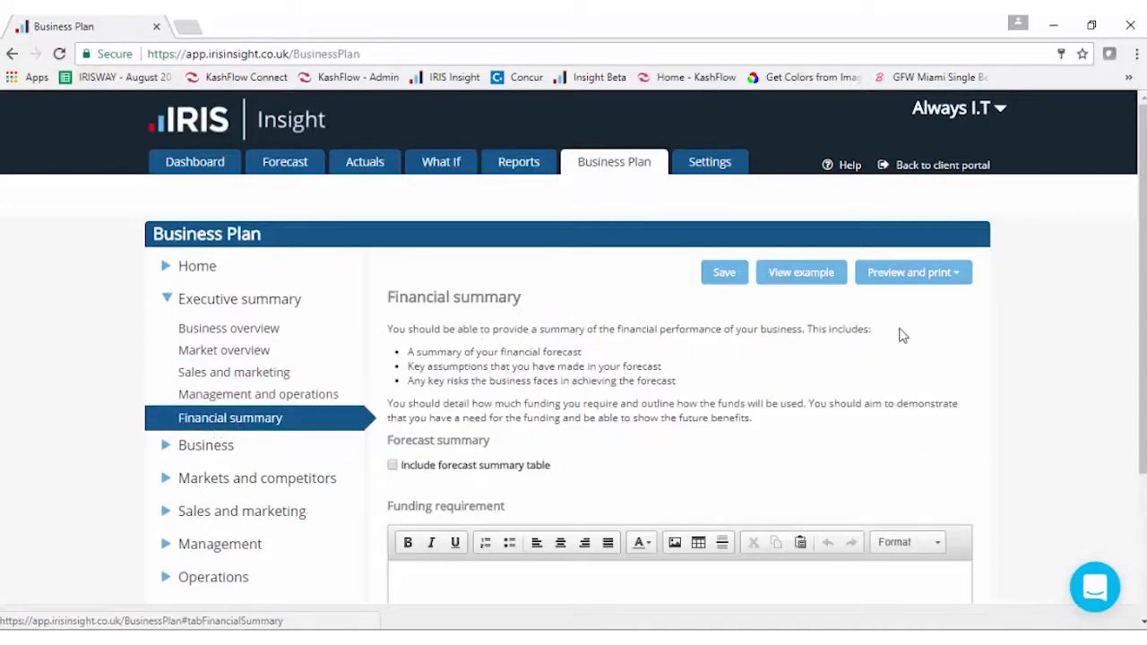
scroll(1145, 318, "down", 2)
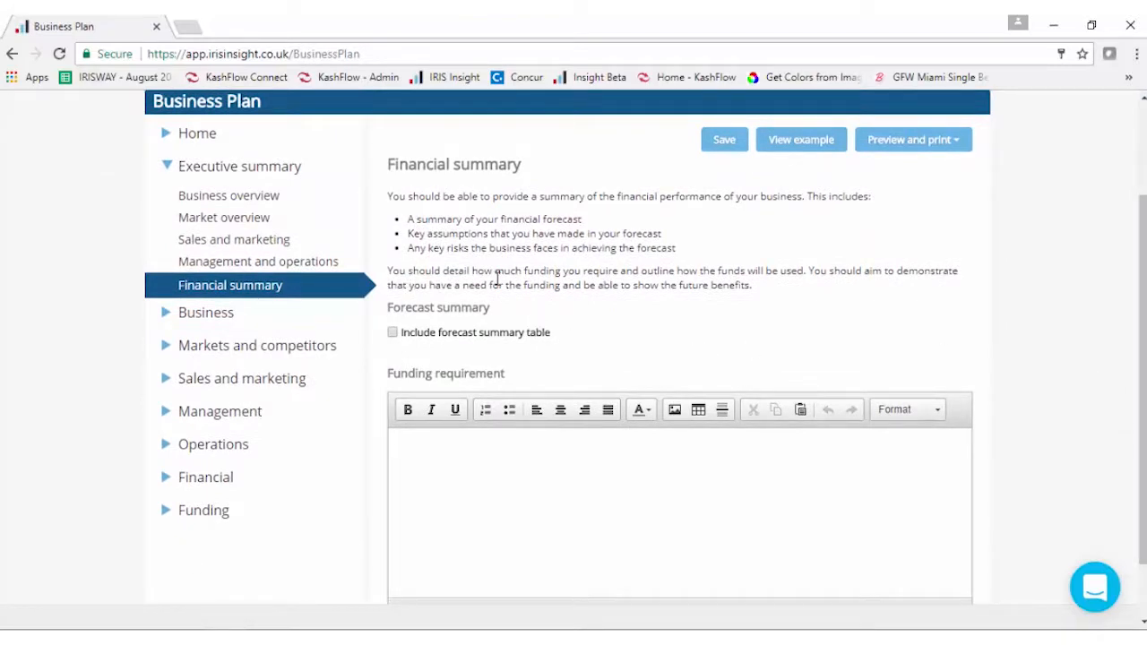
left_click(392, 333)
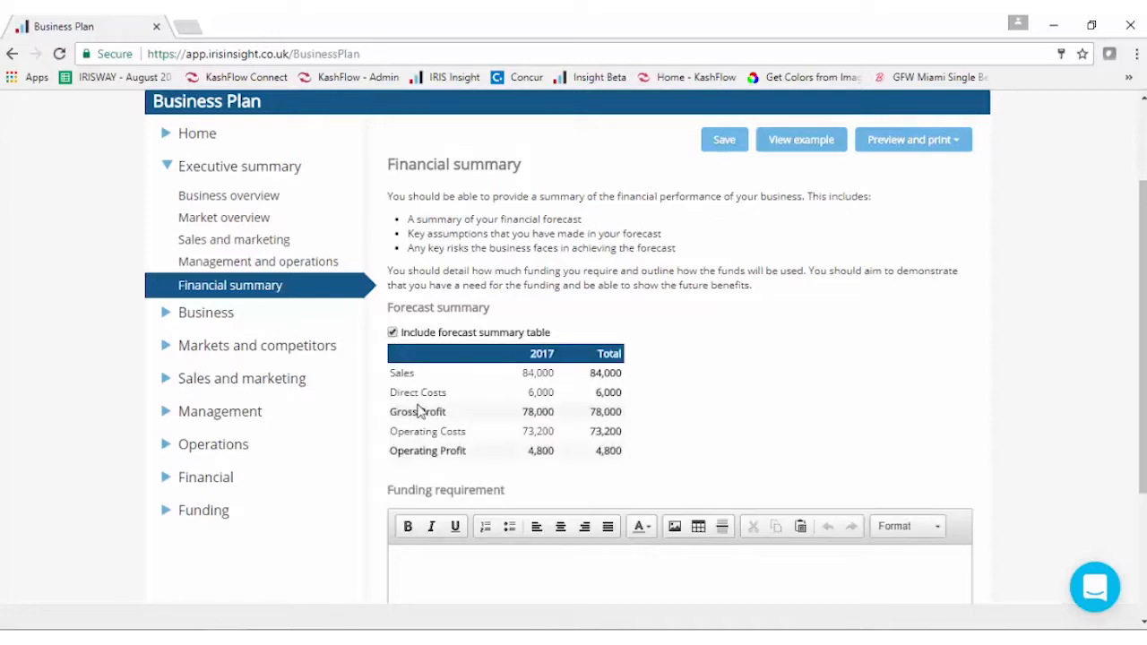
left_click(165, 319)
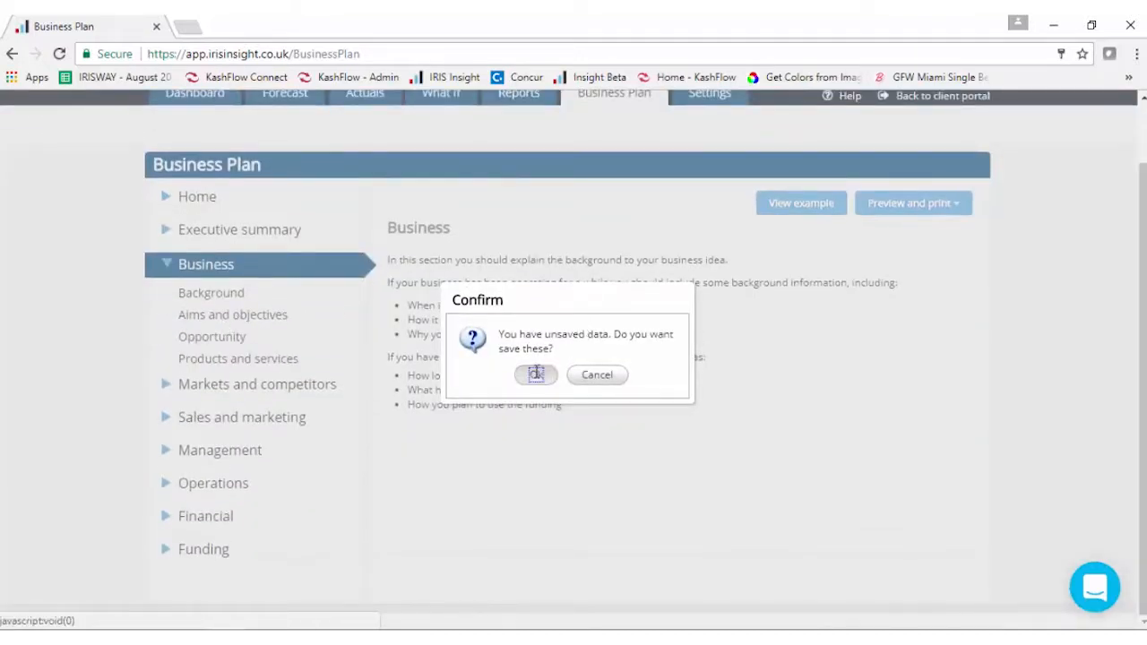
left_click(536, 374)
- Review the Business section's Background, Aims and objectives, Opportunity, and Products and services pages, then collapse the section
left_click(220, 293)
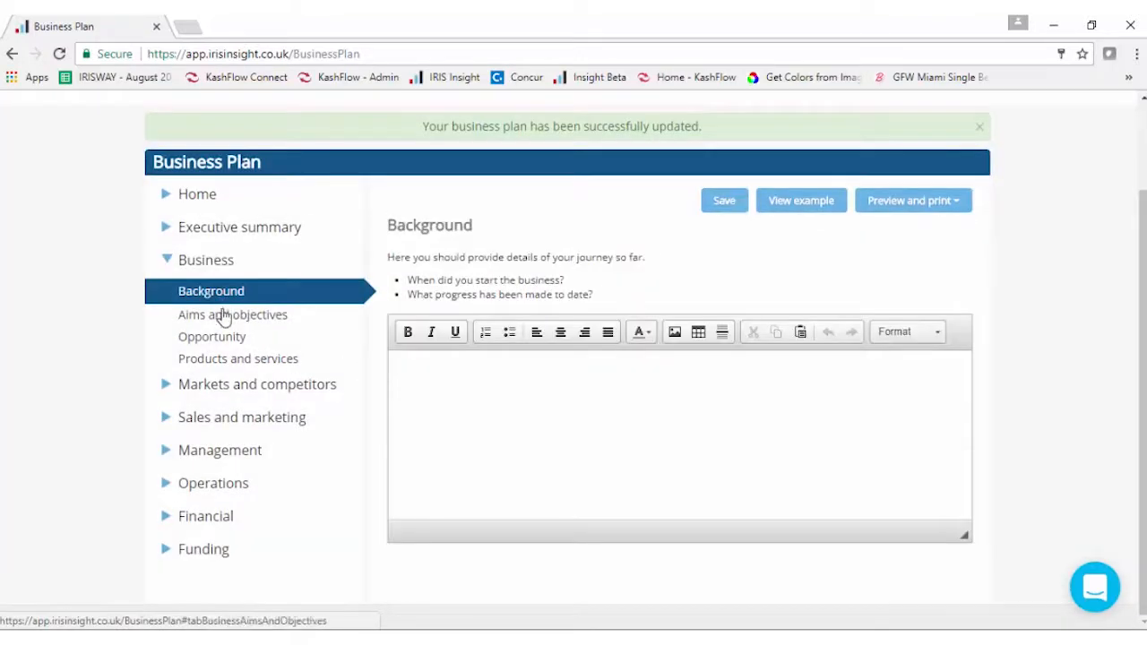
left_click(223, 316)
left_click(225, 336)
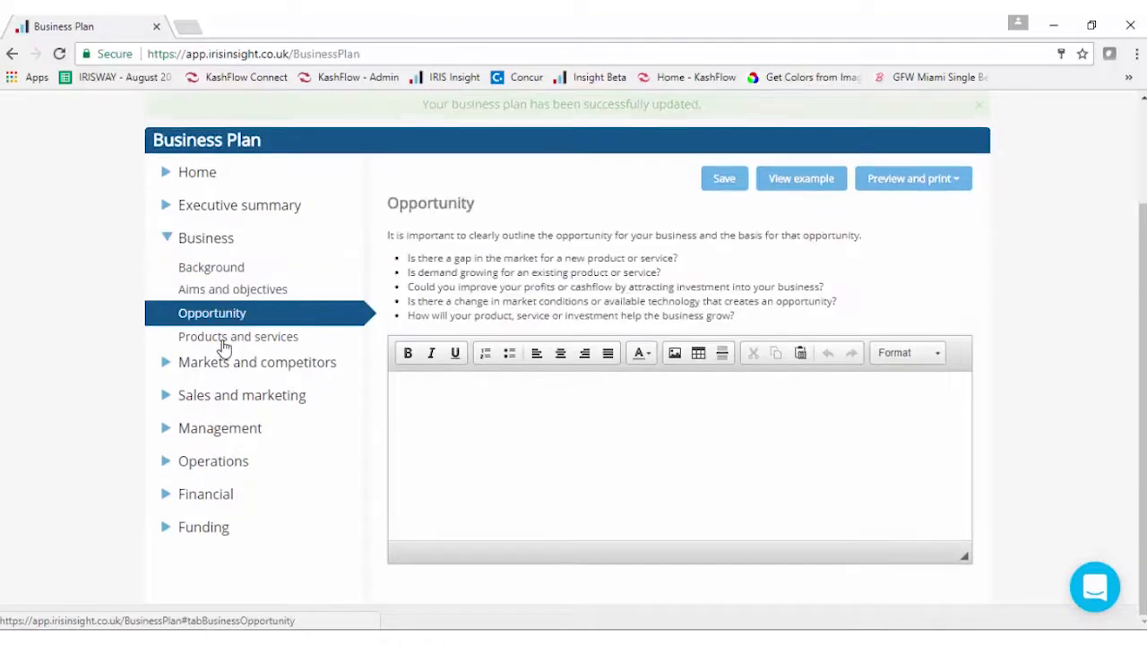
left_click(224, 341)
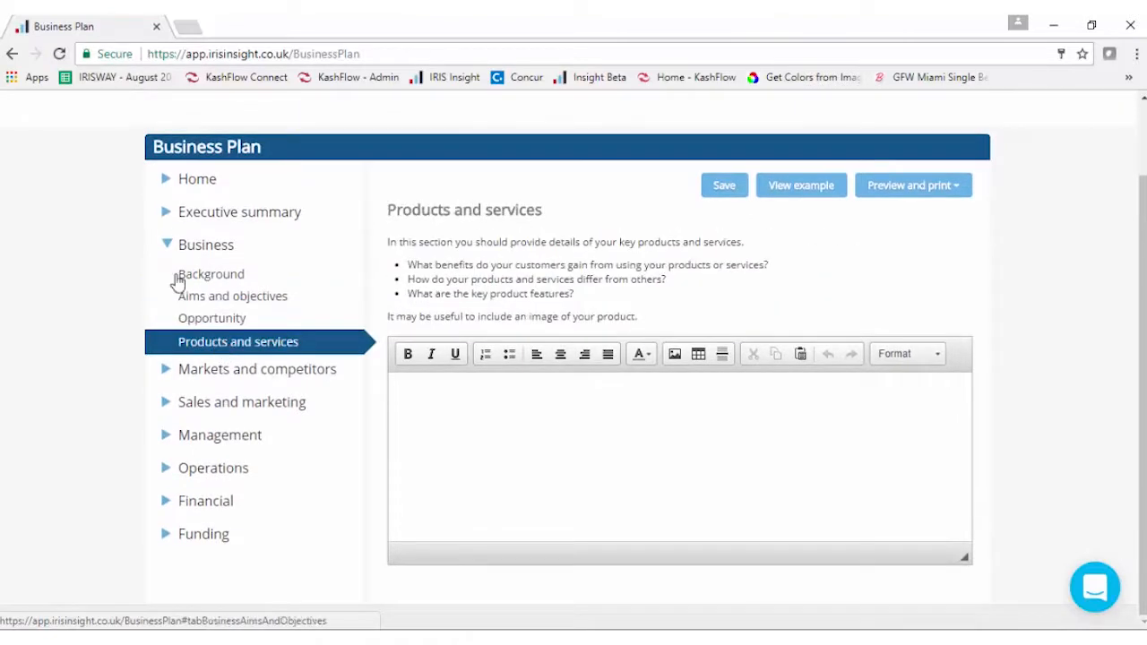
left_click(167, 244)
left_click(167, 244)
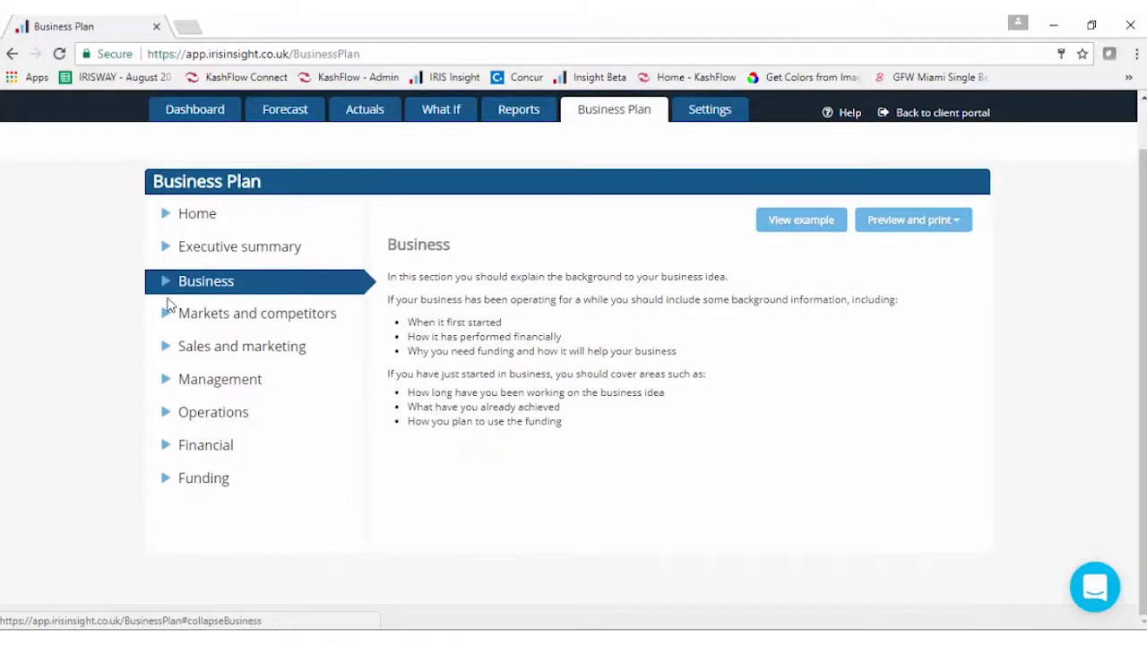
- Review the Market overview and Competitors pages of the Markets and competitors section, then collapse the section
left_click(168, 315)
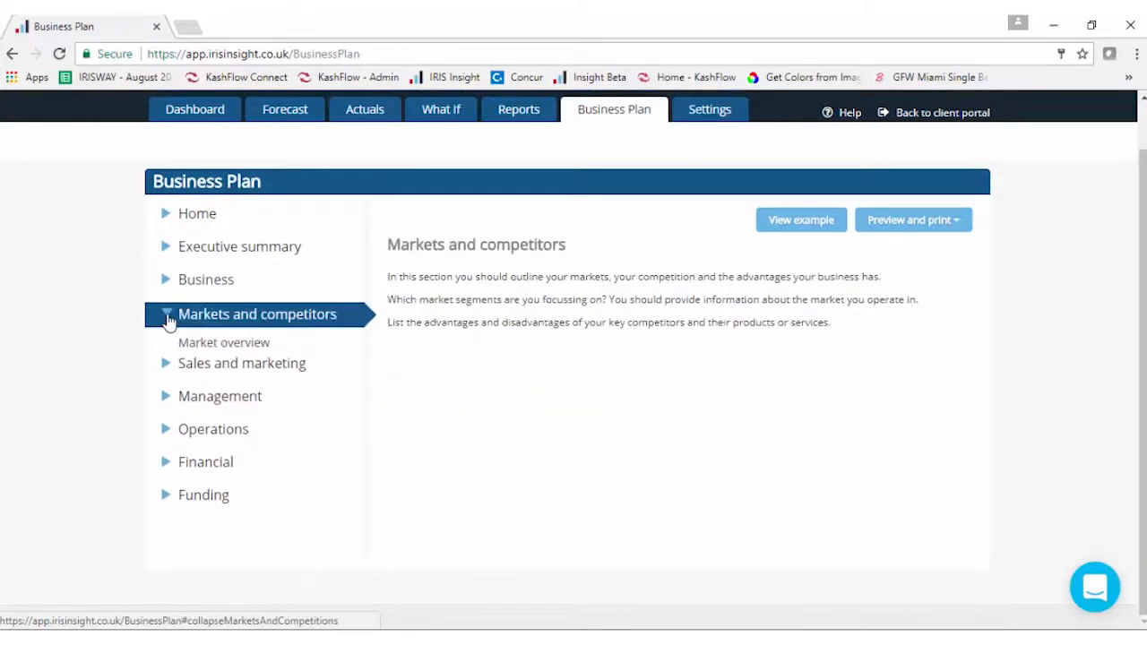
left_click(197, 345)
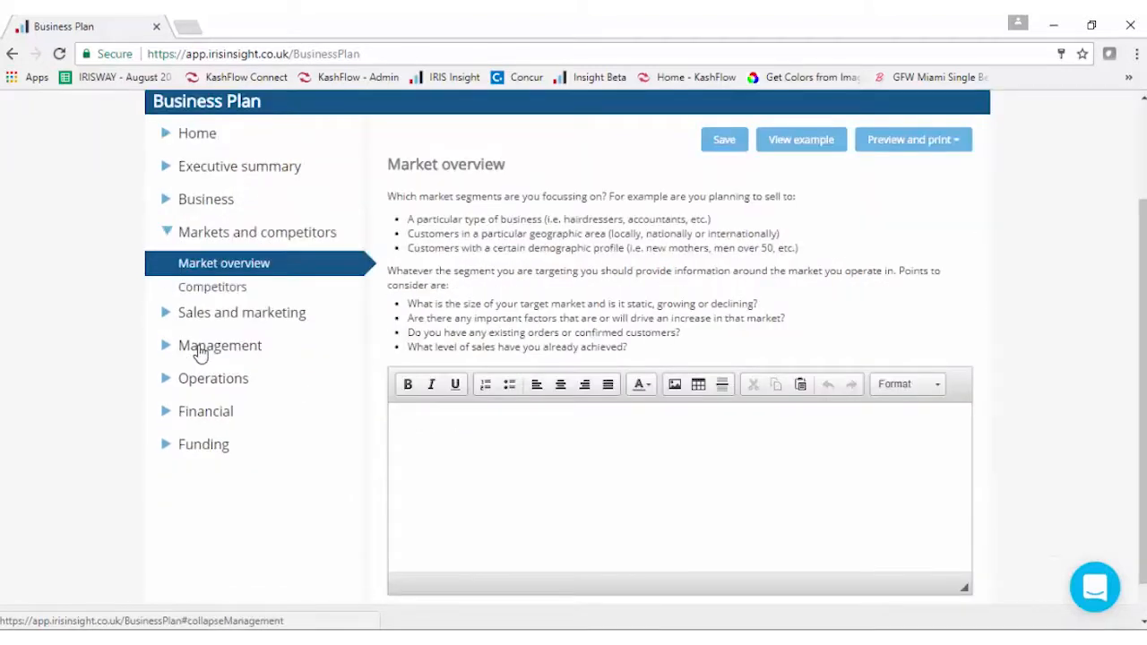
left_click(190, 287)
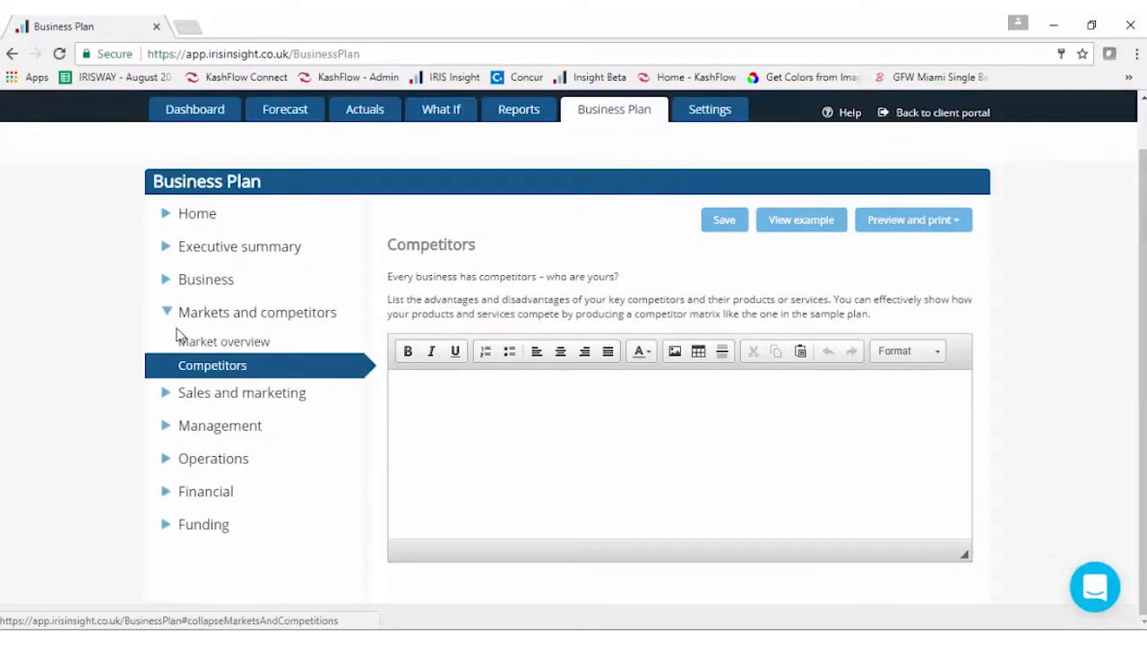
left_click(169, 313)
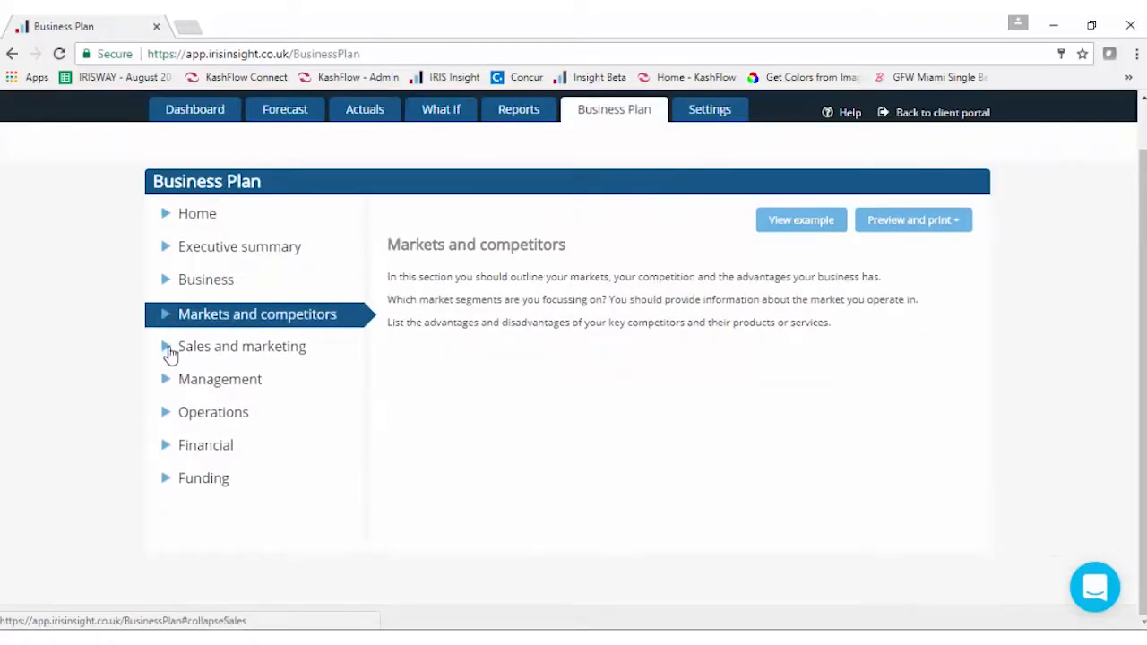
- Review the Marketing and Customers pages within the main Sales and marketing section
left_click(171, 354)
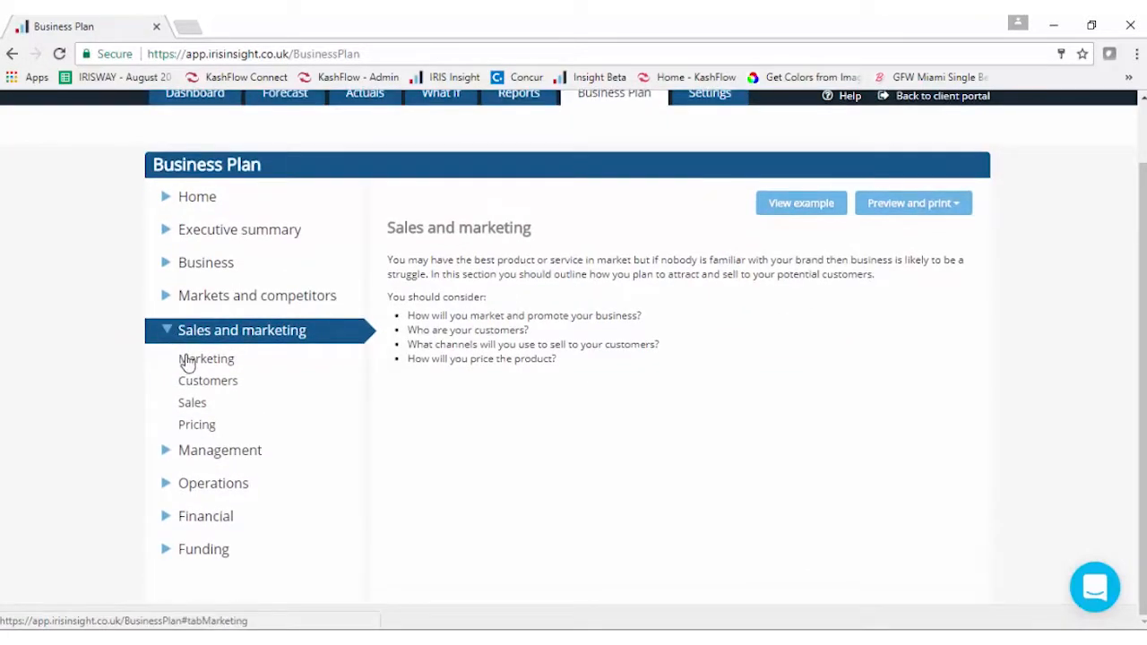
left_click(187, 362)
left_click(186, 335)
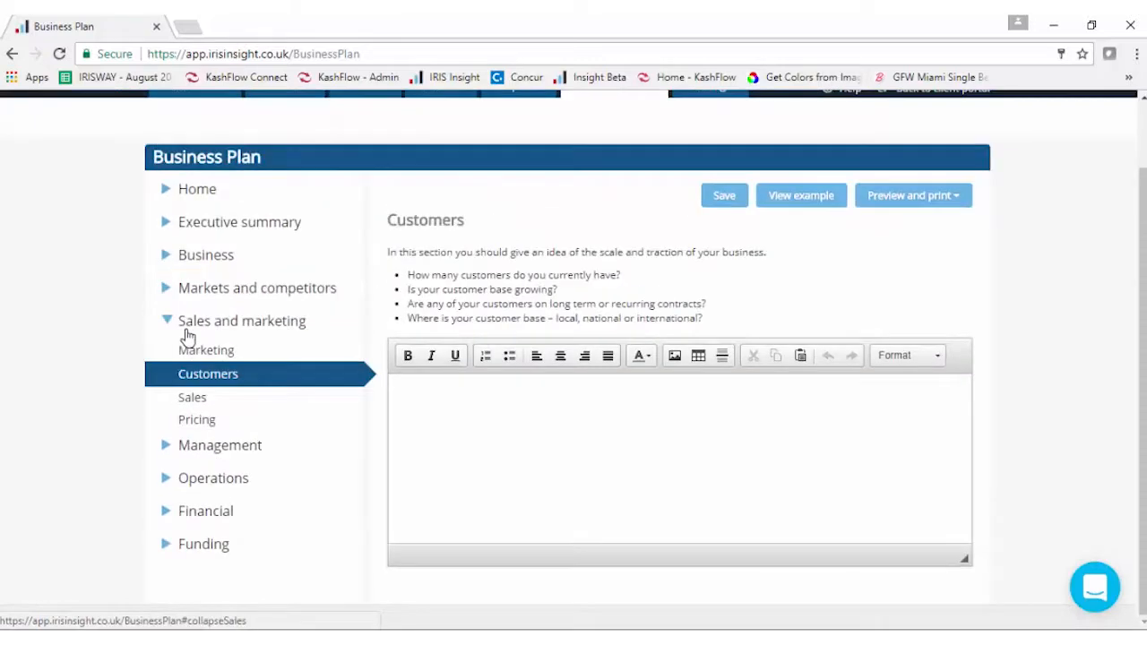
- Include the forecast sales graph on the Sales page and save the change when moving on to the Management section
left_click(189, 398)
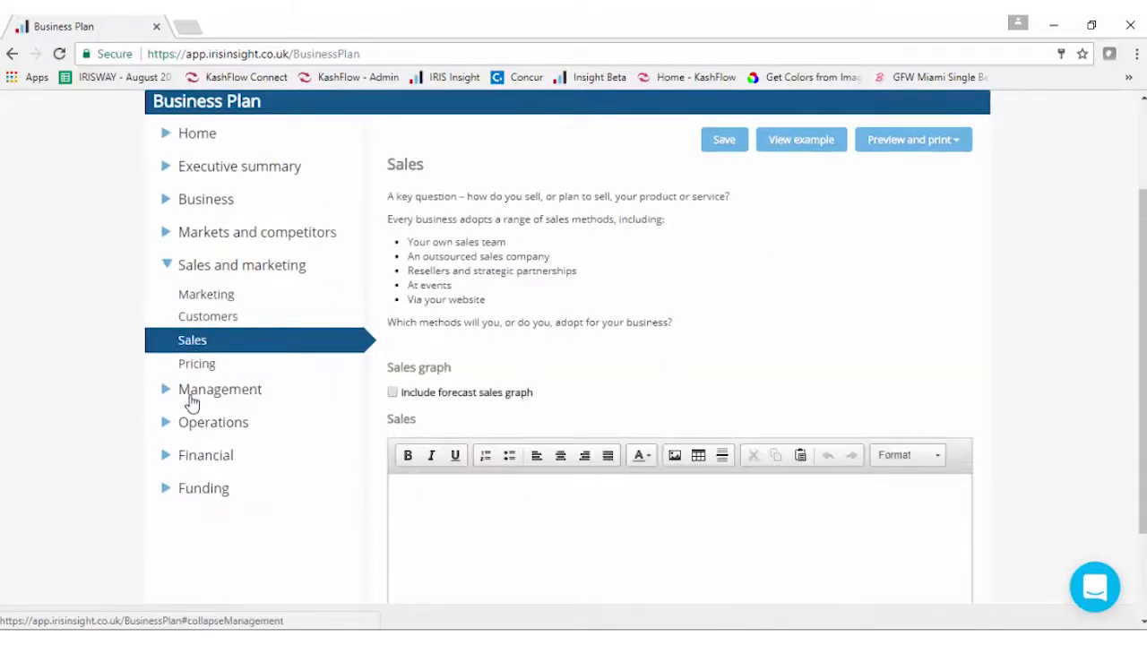
left_click(393, 394)
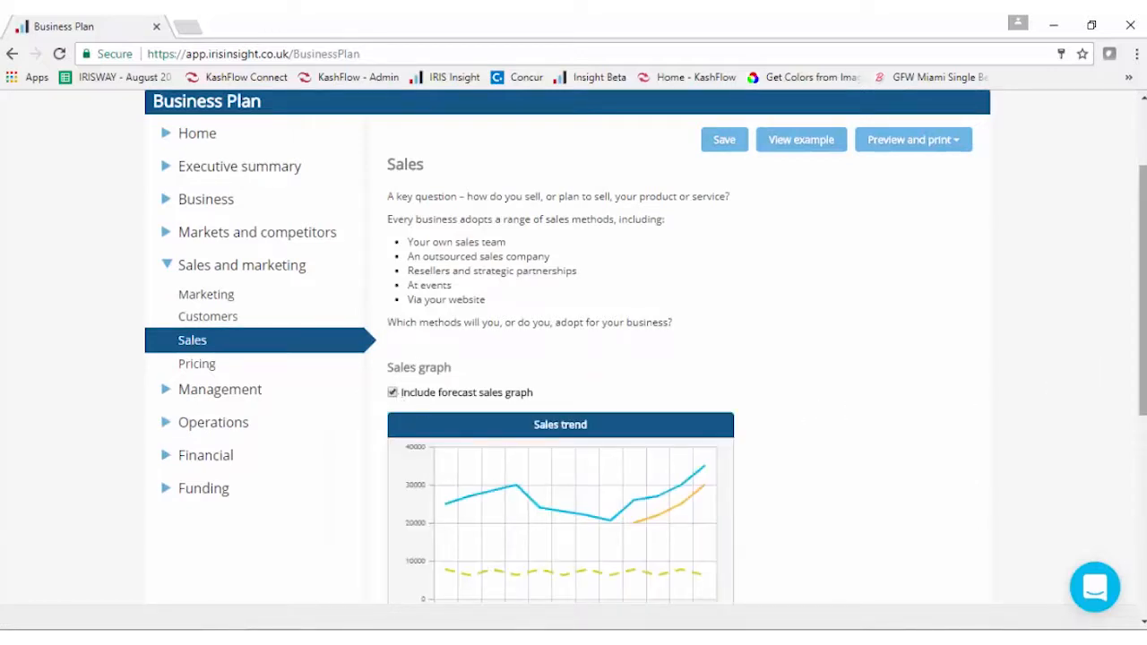
scroll(1023, 398, "down", 2)
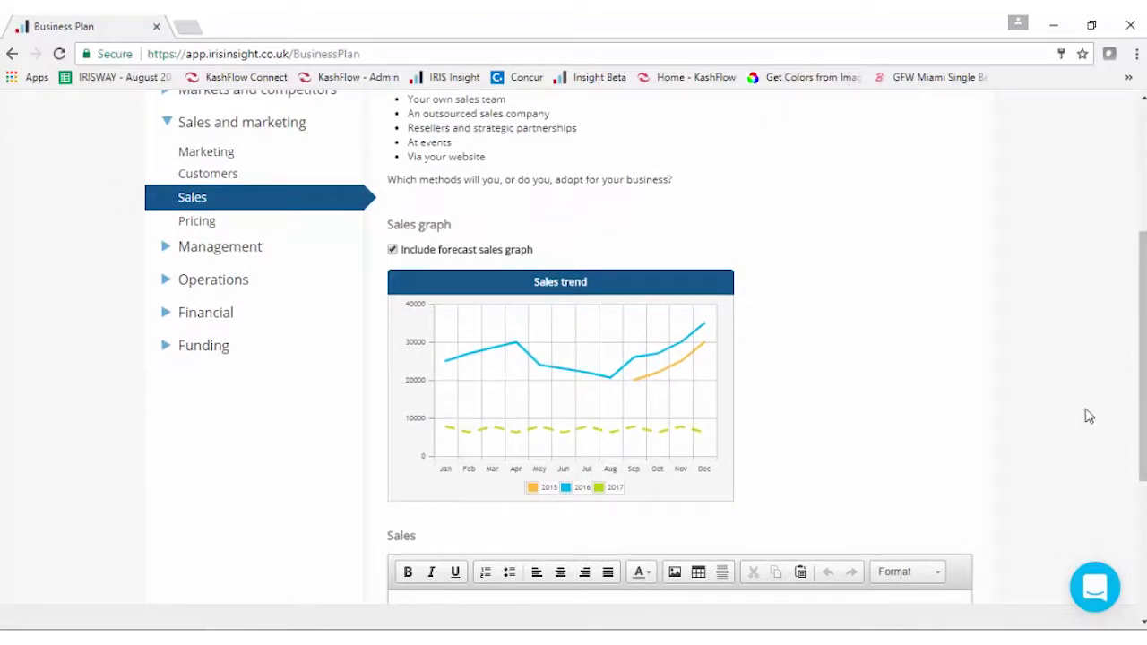
scroll(1139, 412, "down", 2)
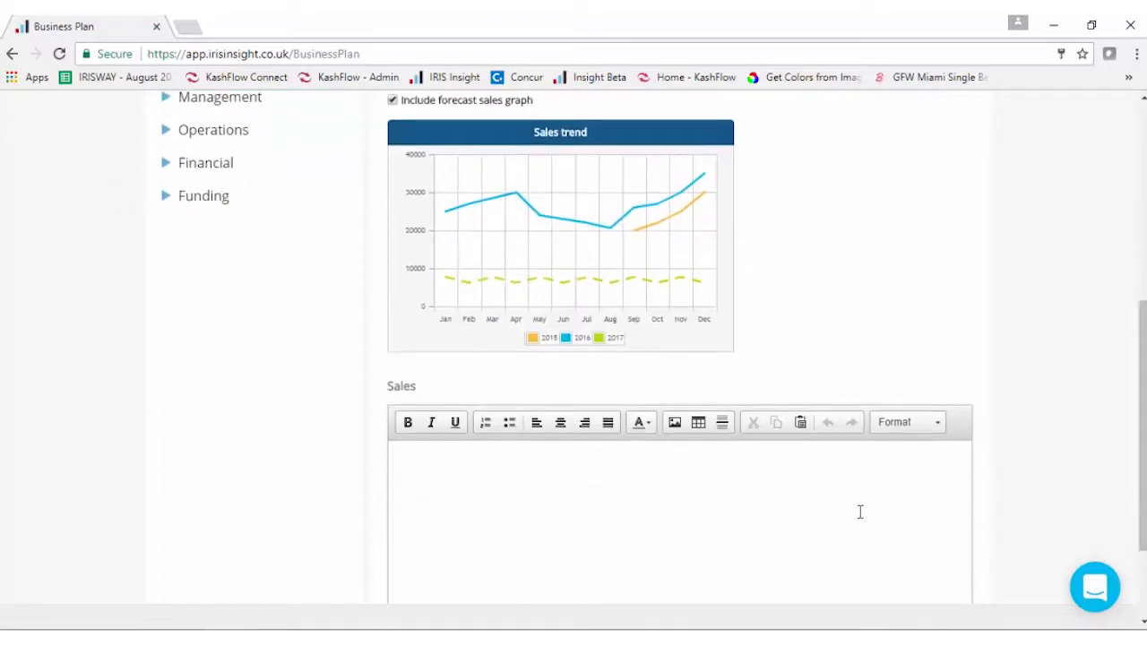
scroll(1142, 421, "up", 3)
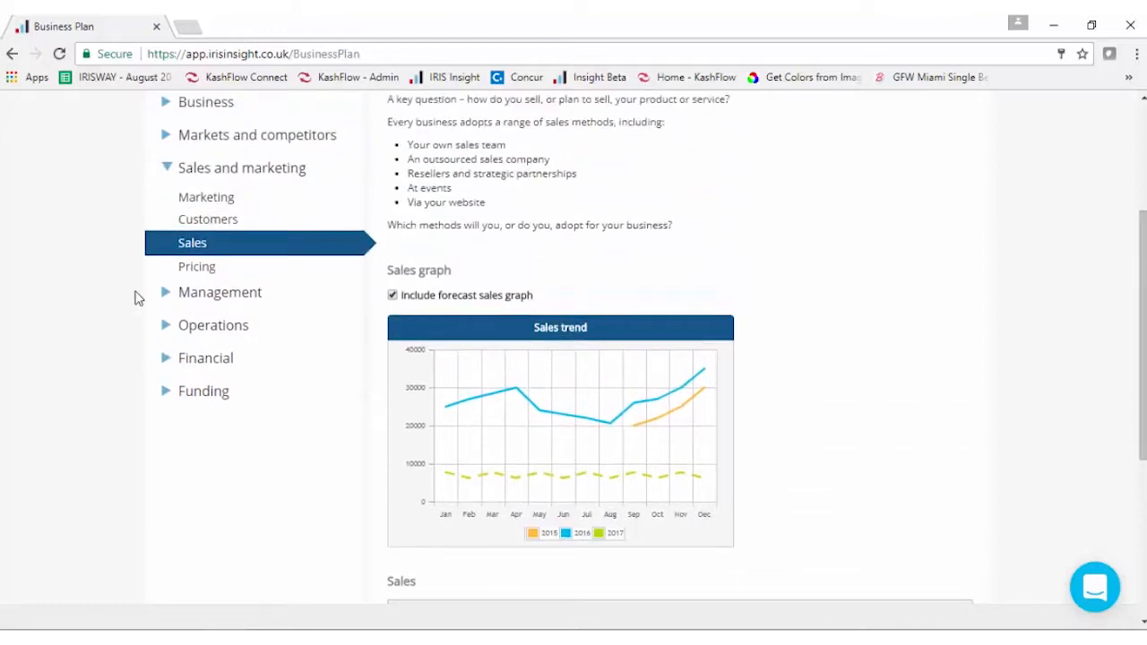
left_click(169, 295)
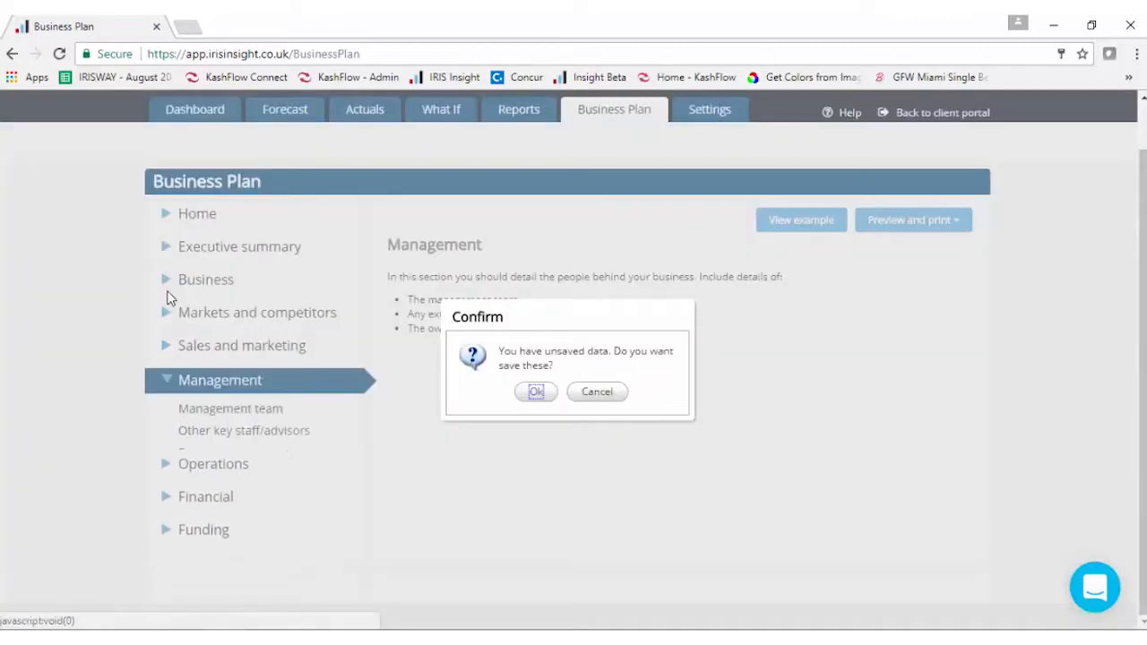
left_click(535, 391)
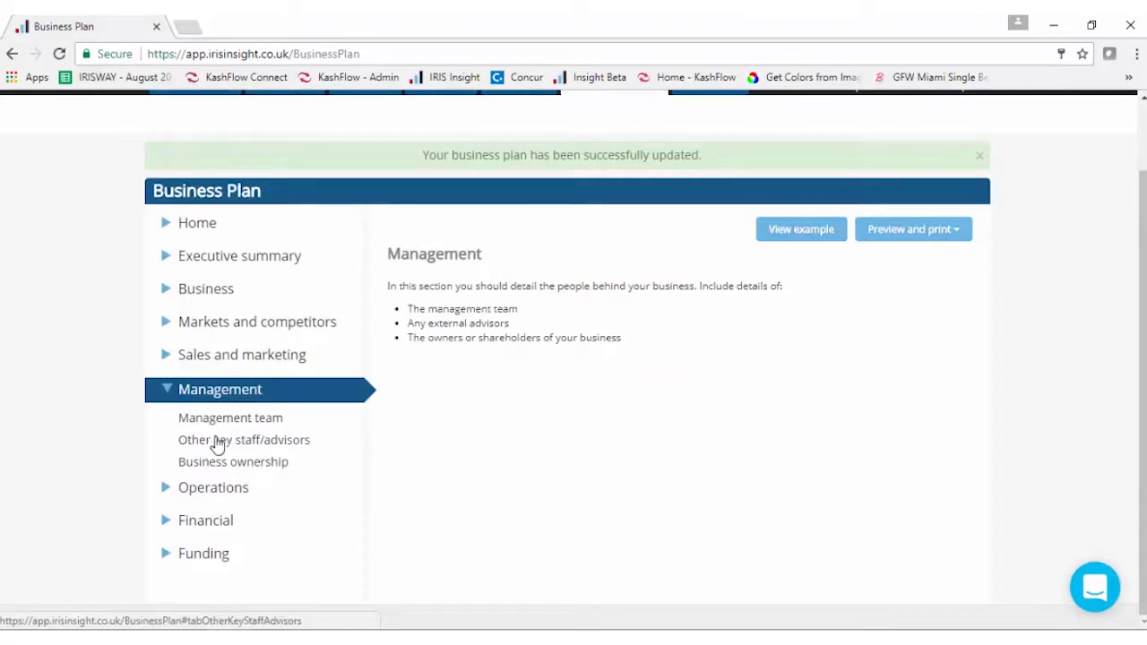
- Collapse the Management section and review the overview and subsections of the Operations section
left_click(166, 386)
left_click(164, 409)
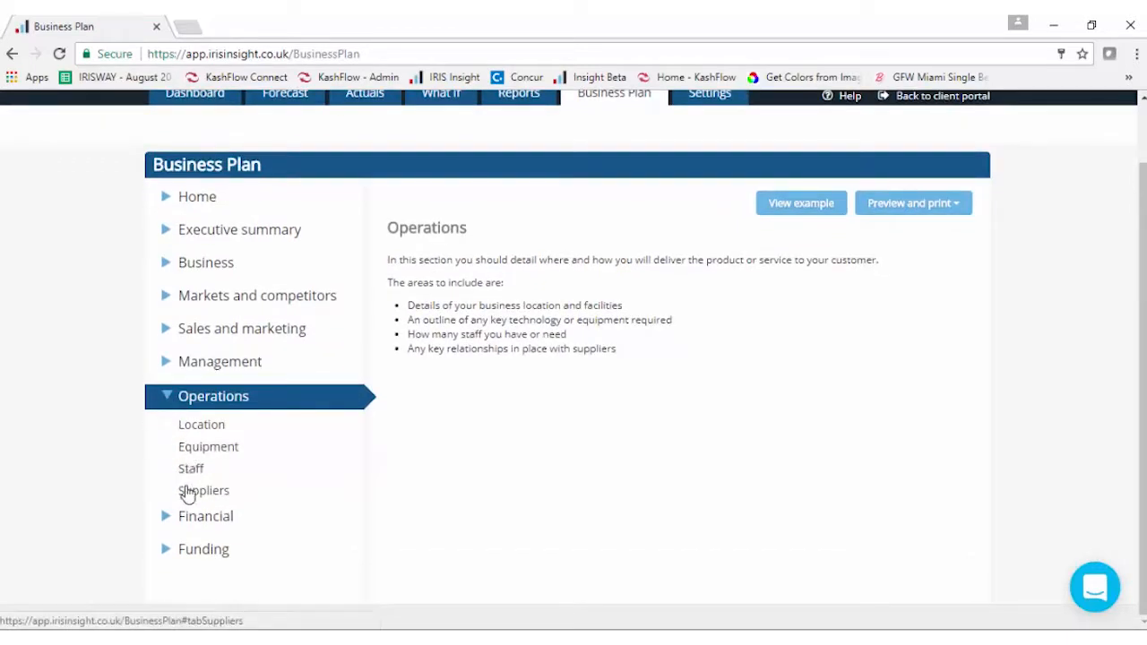
left_click(165, 397)
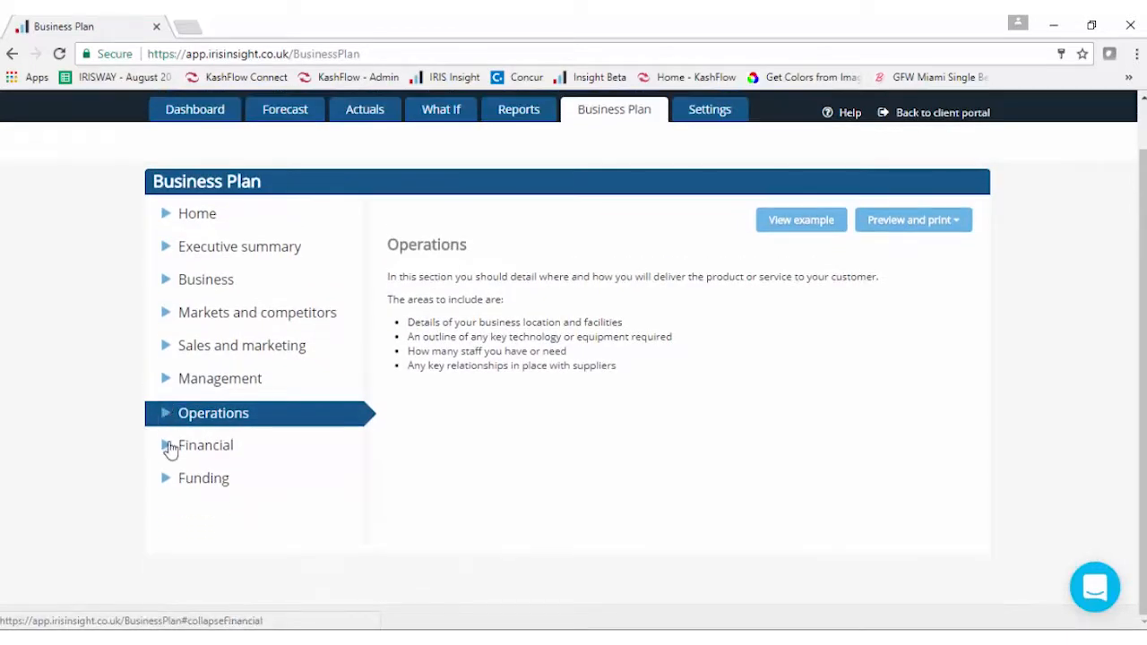
- On the Forecast page of the Financial section, include the forecast as an appendix with the level of detail set to Detailed
left_click(170, 448)
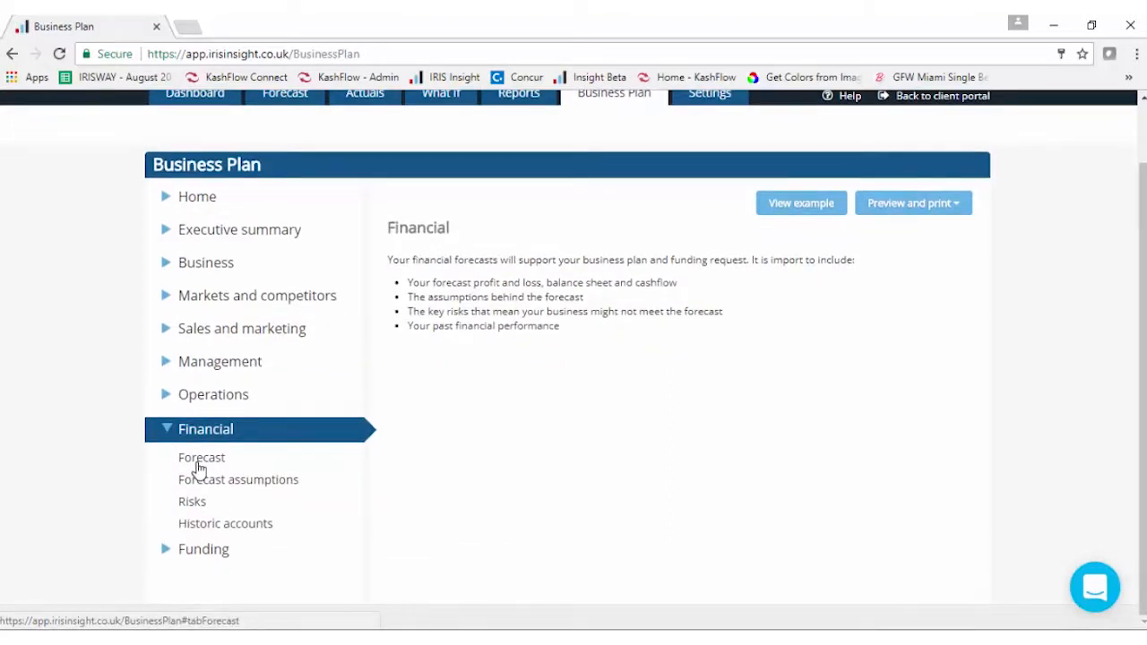
left_click(199, 463)
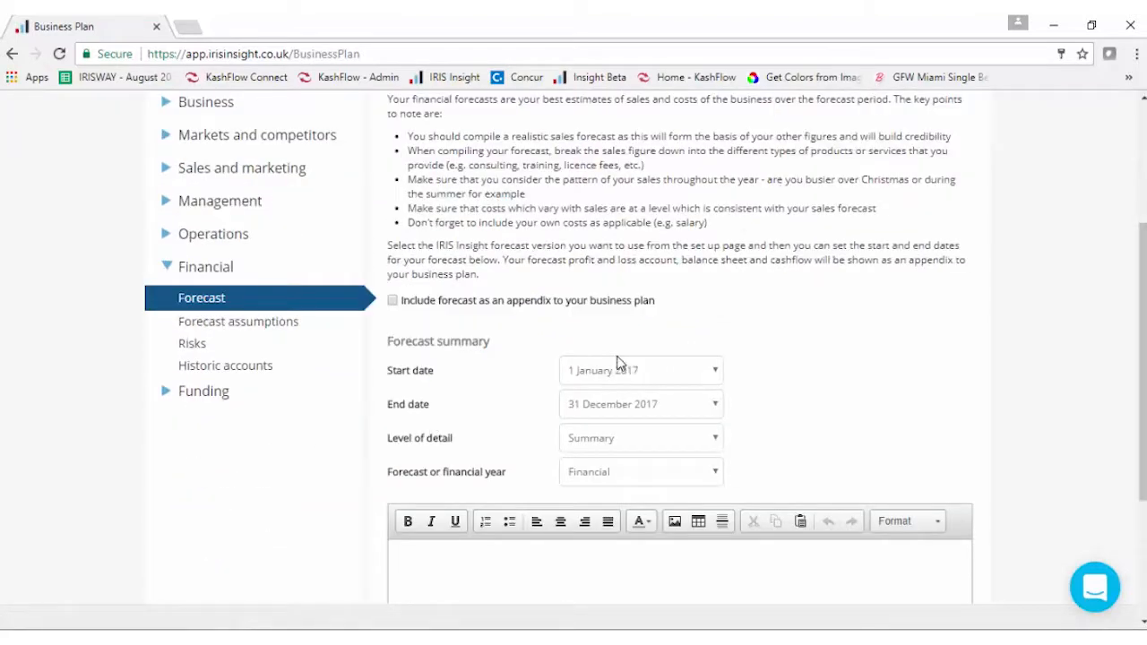
left_click(394, 301)
left_click(668, 438)
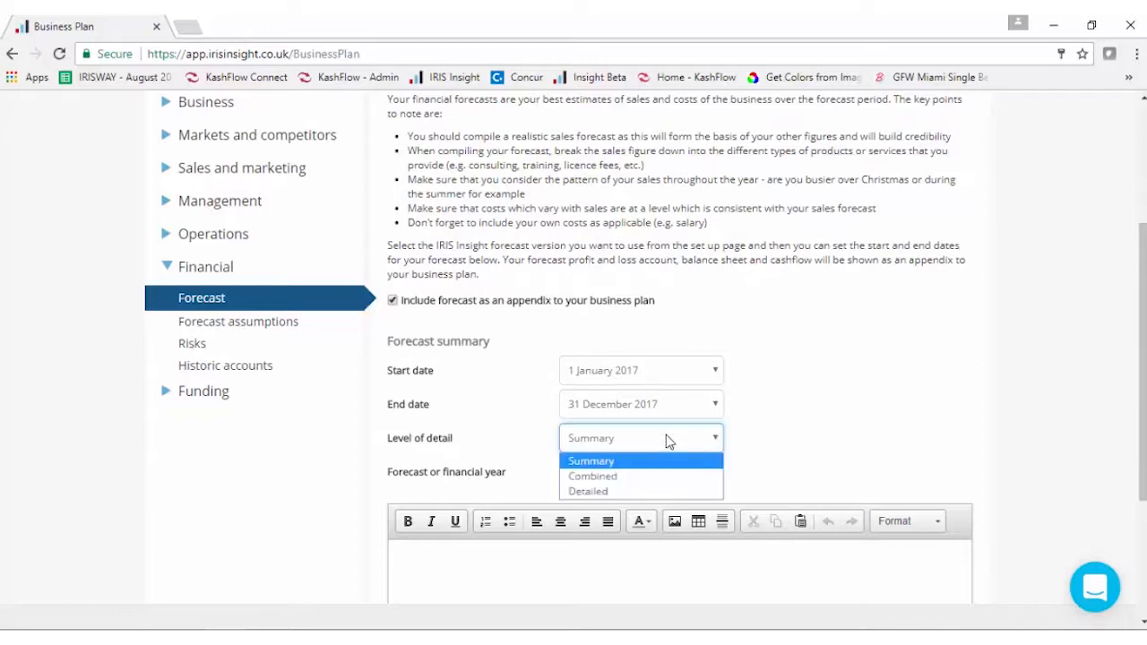
left_click(664, 492)
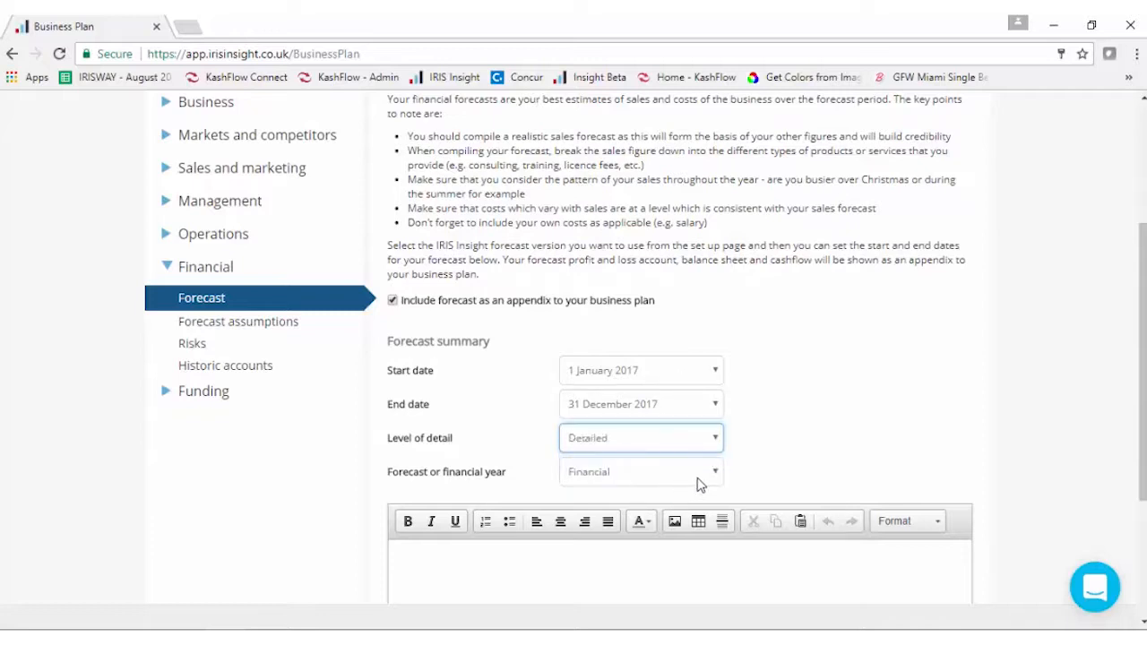
- Keep the forecast year type as Financial and save the forecast settings when moving on to the Forecast assumptions page
left_click(700, 484)
left_click(698, 477)
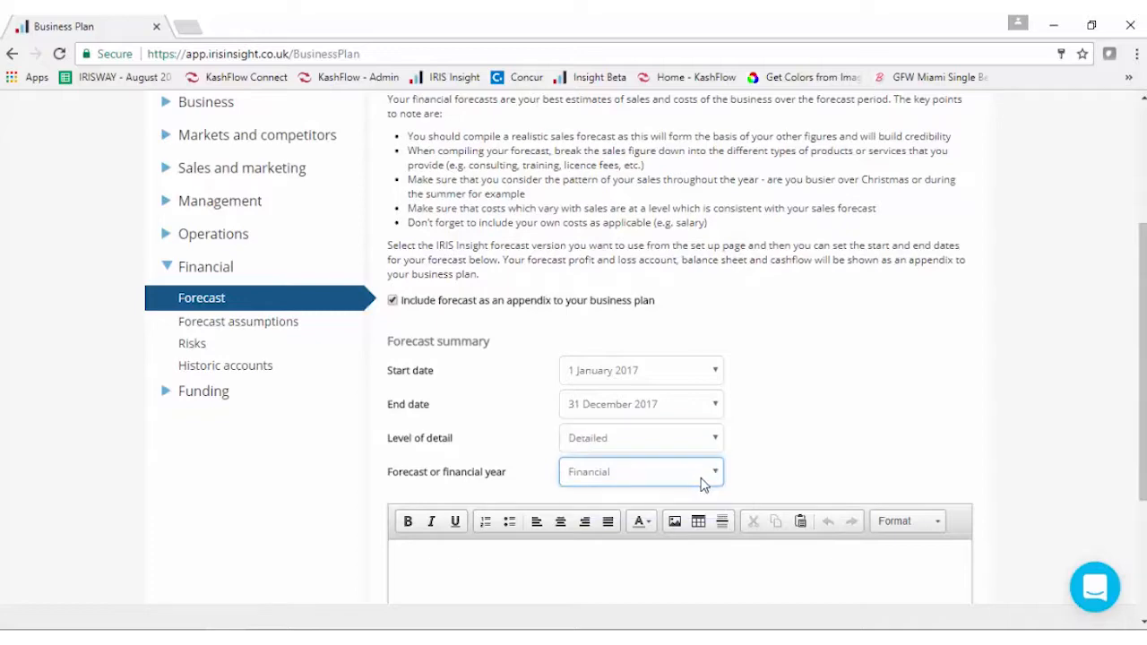
scroll(1144, 417, "down", 2)
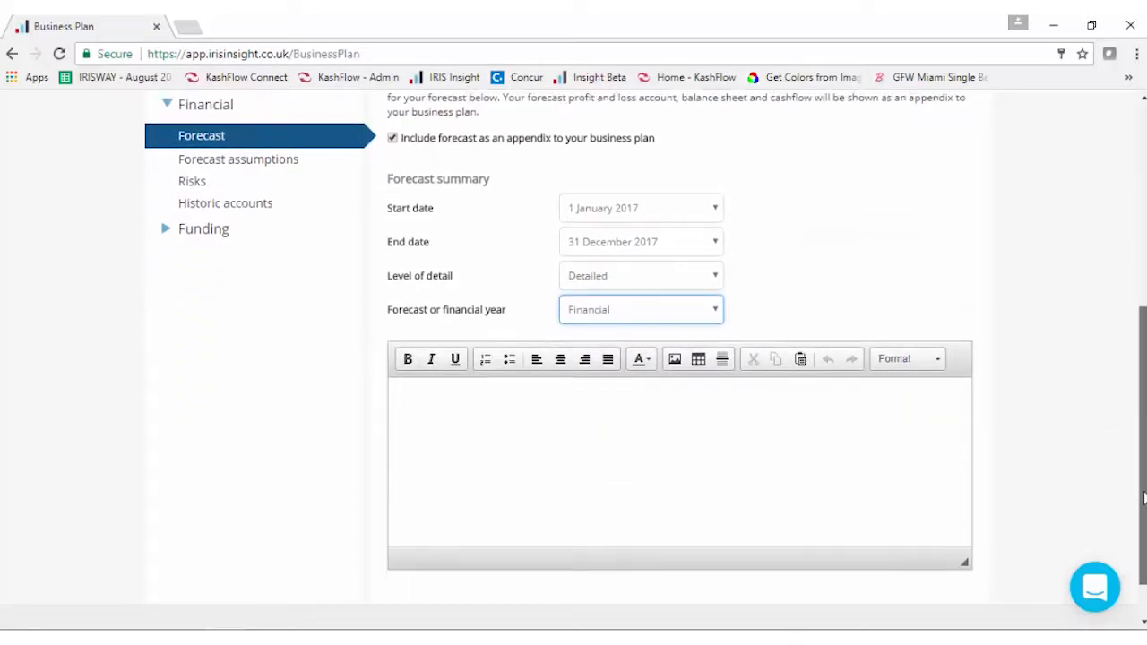
scroll(392, 331, "up", 2)
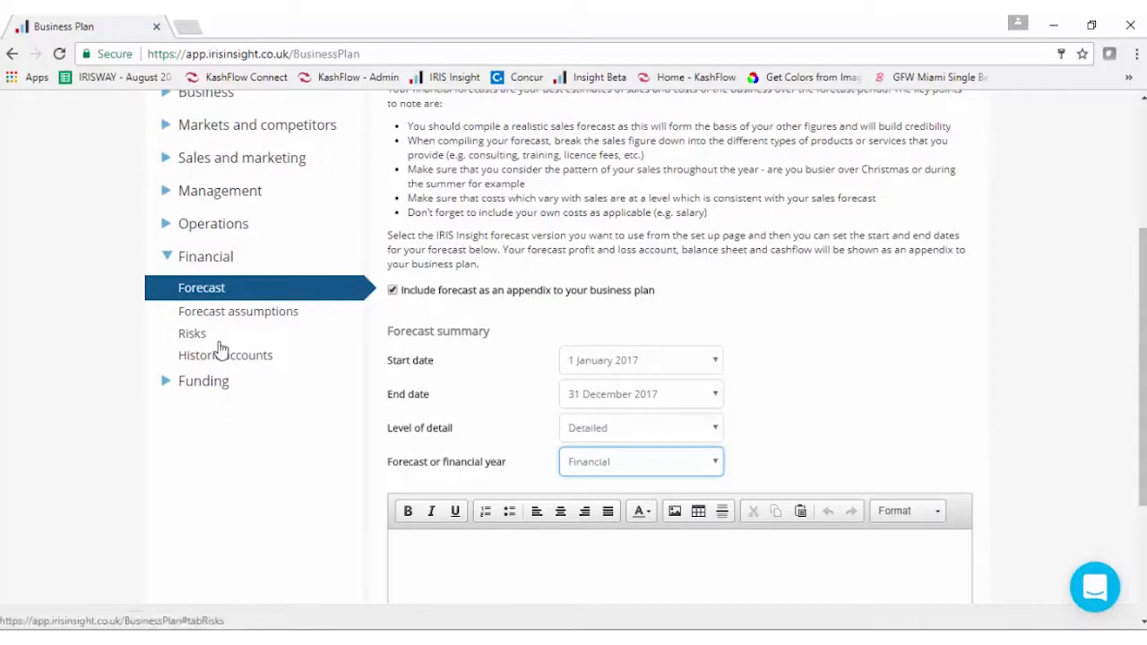
left_click(207, 313)
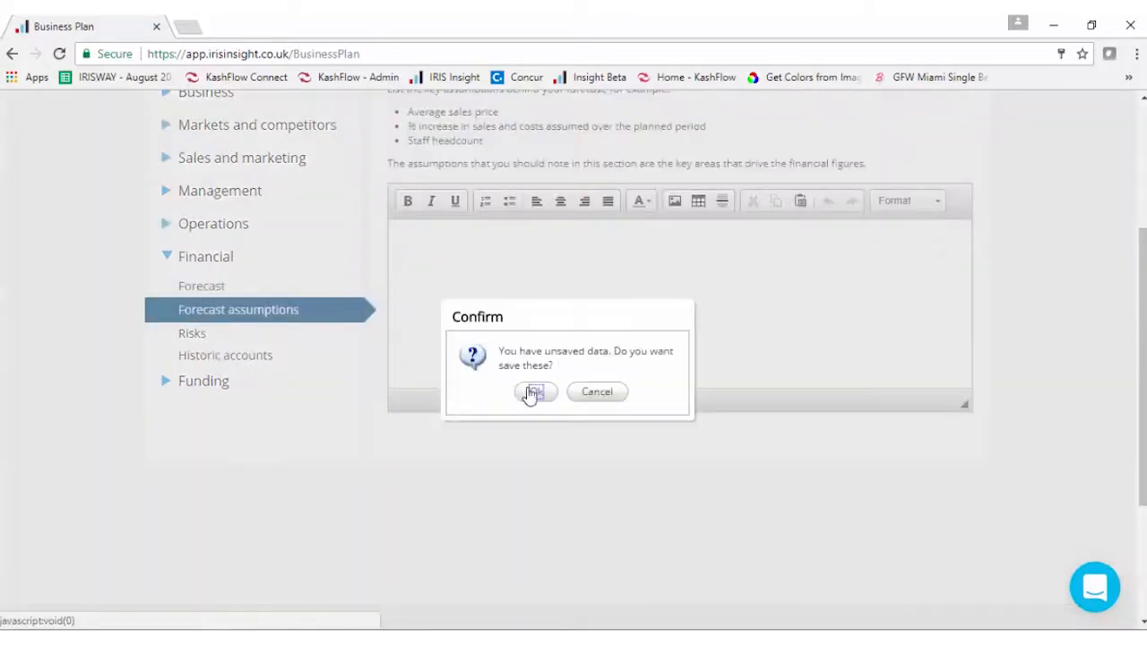
left_click(535, 393)
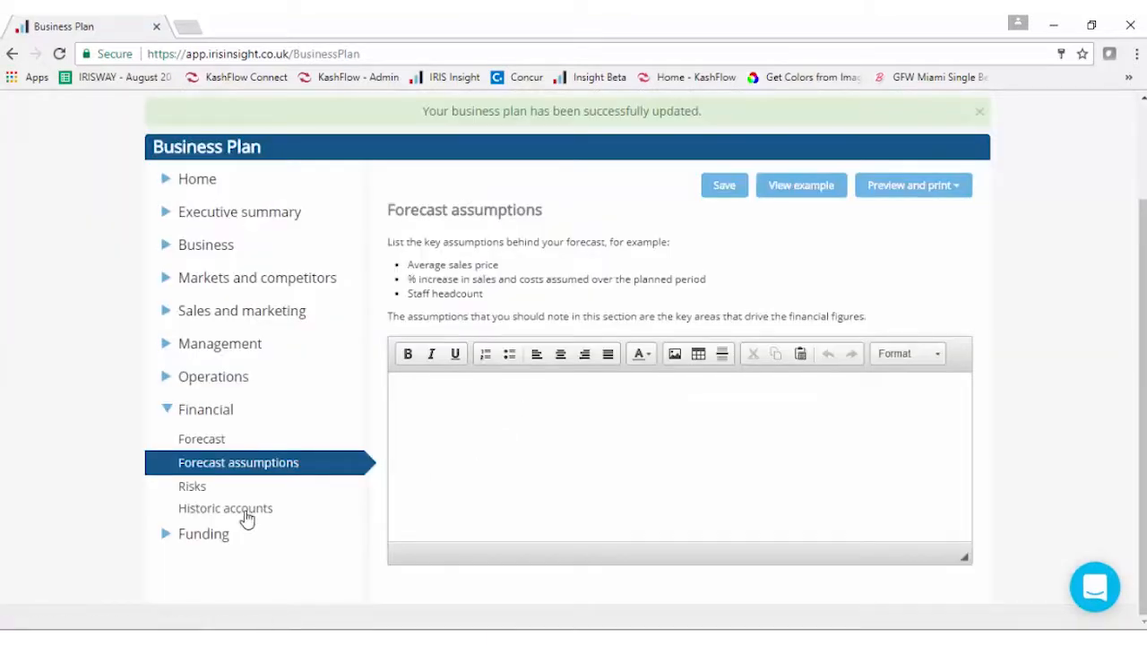
- Collapse the Financial section, review the Funding section's overview and list of subsections, and collapse it again
left_click(168, 416)
left_click(167, 480)
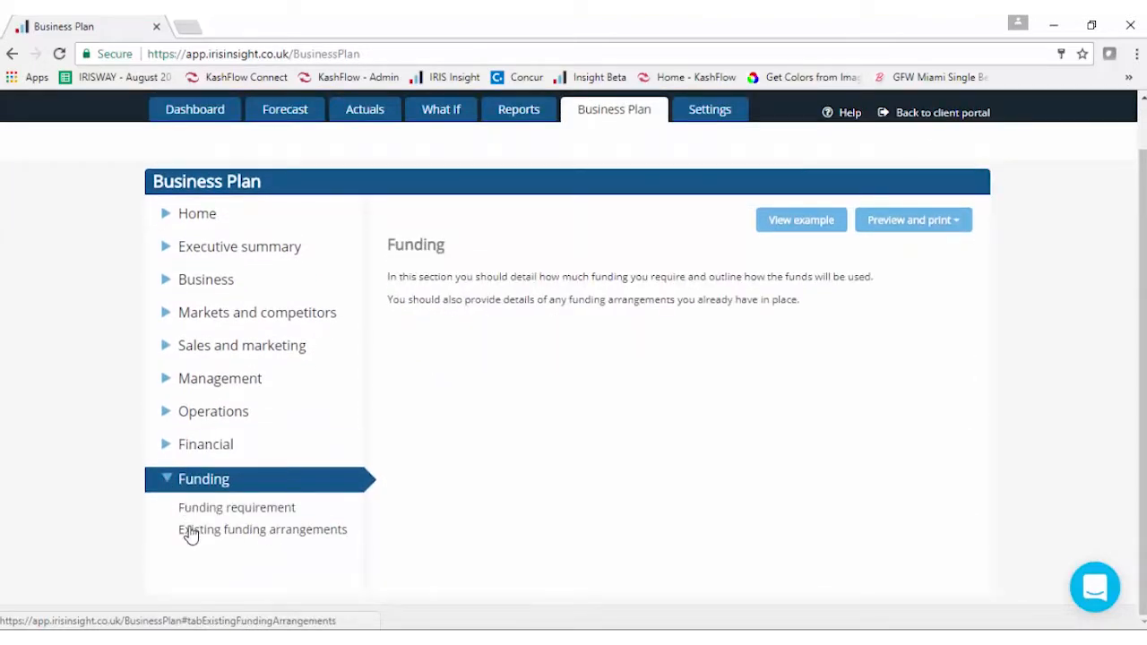
left_click(167, 481)
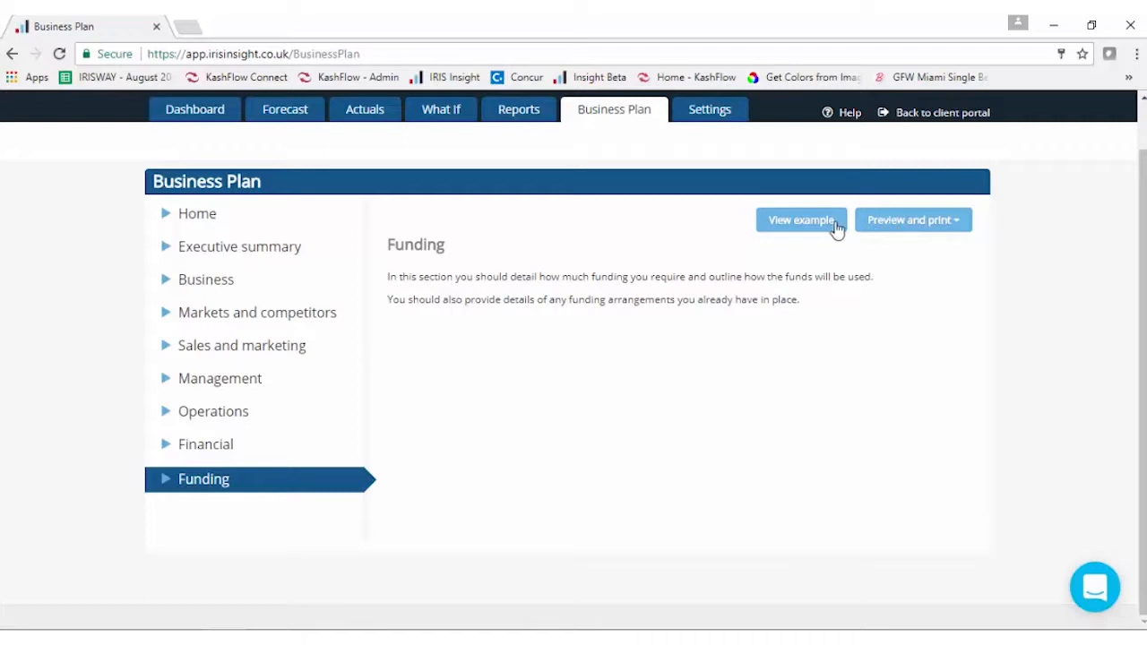
- Open the example business plan PDF, read through its pages from the cover to the sales and marketing part, and close it
left_click(786, 226)
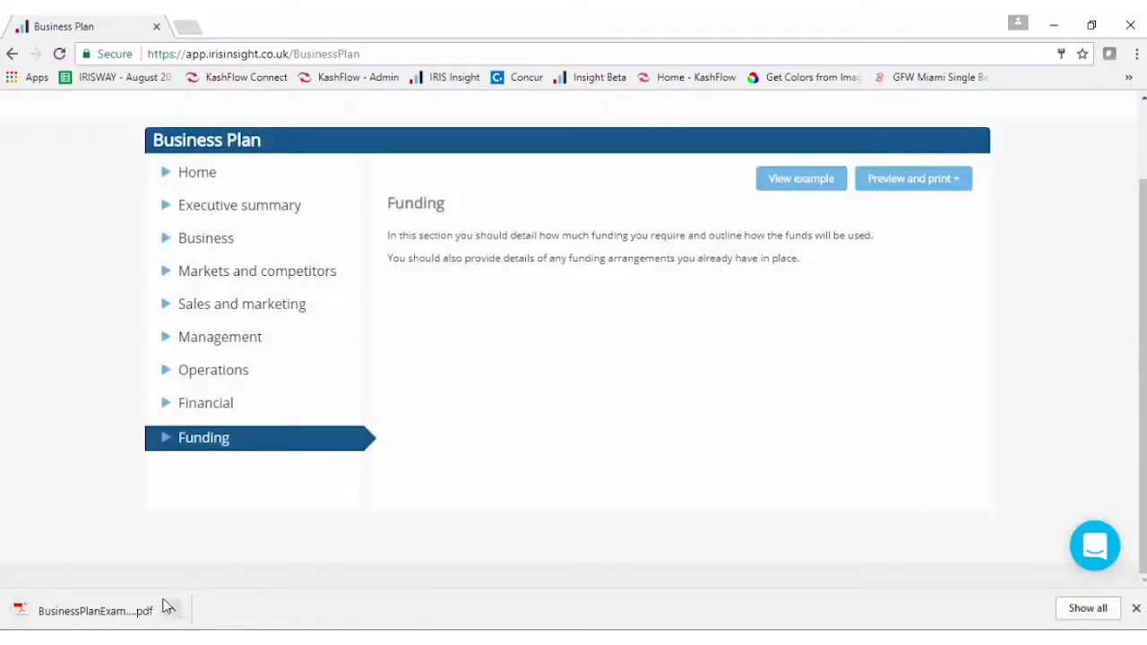
left_click(140, 610)
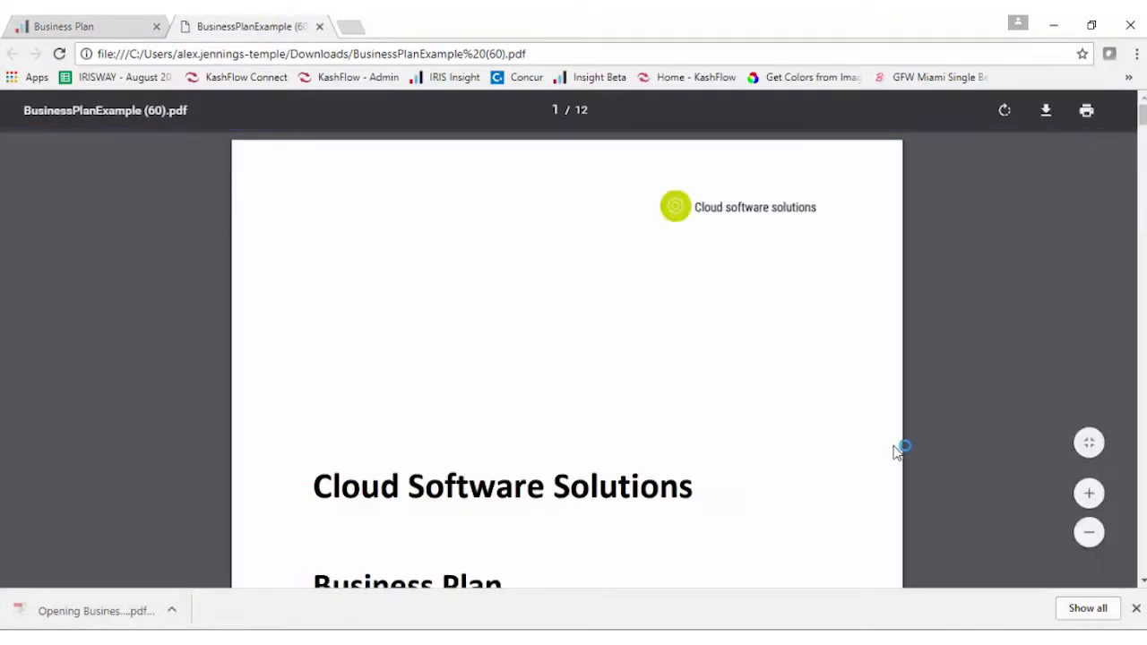
left_click(1136, 609)
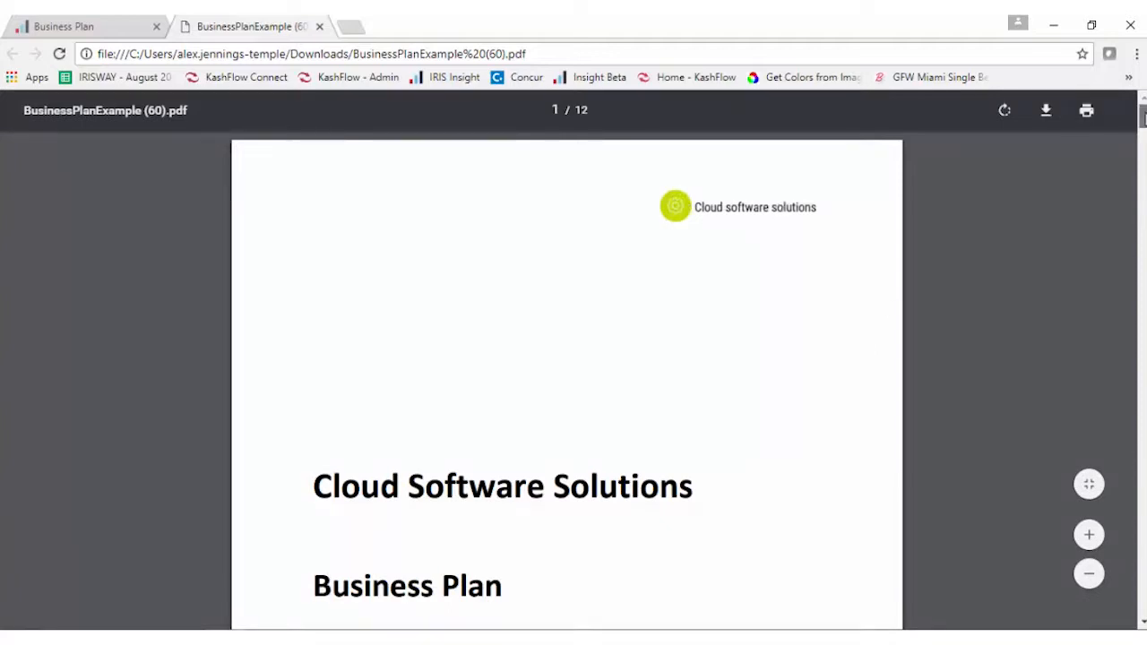
scroll(566, 386, "down", 4)
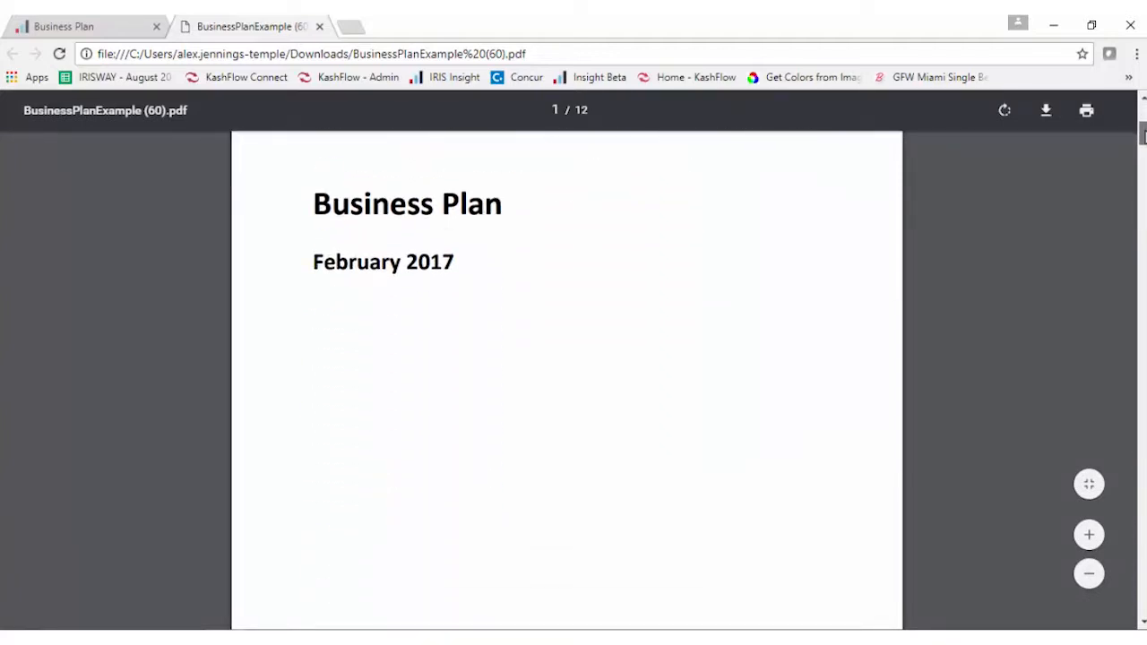
left_click_drag(1144, 135, 1143, 211)
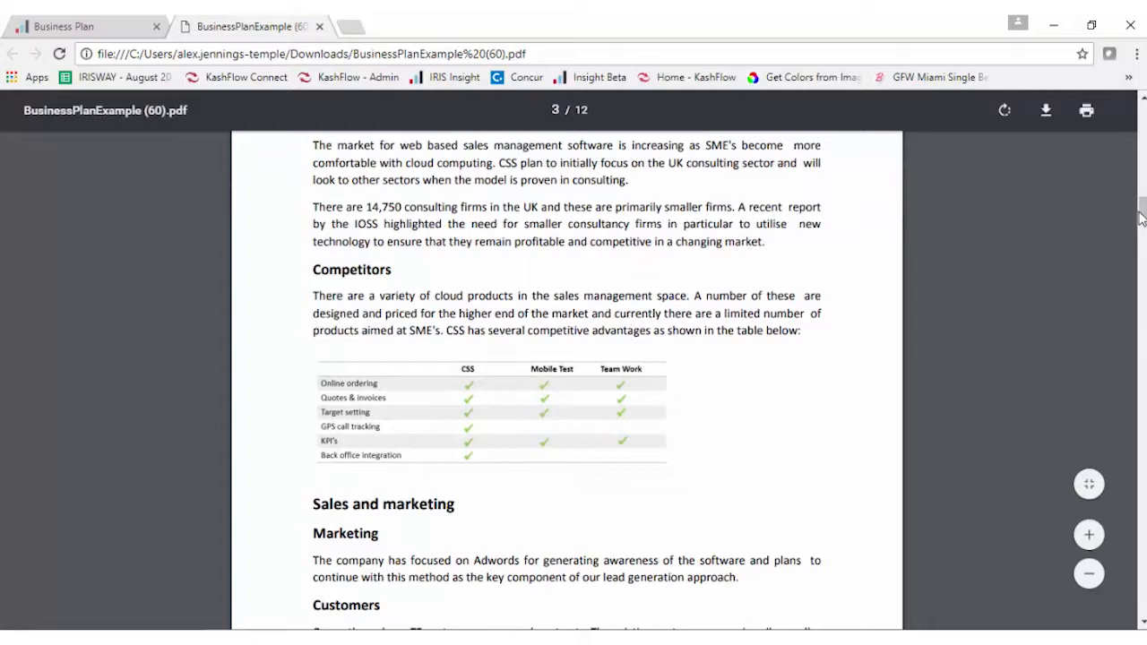
left_click_drag(1143, 210, 1038, 103)
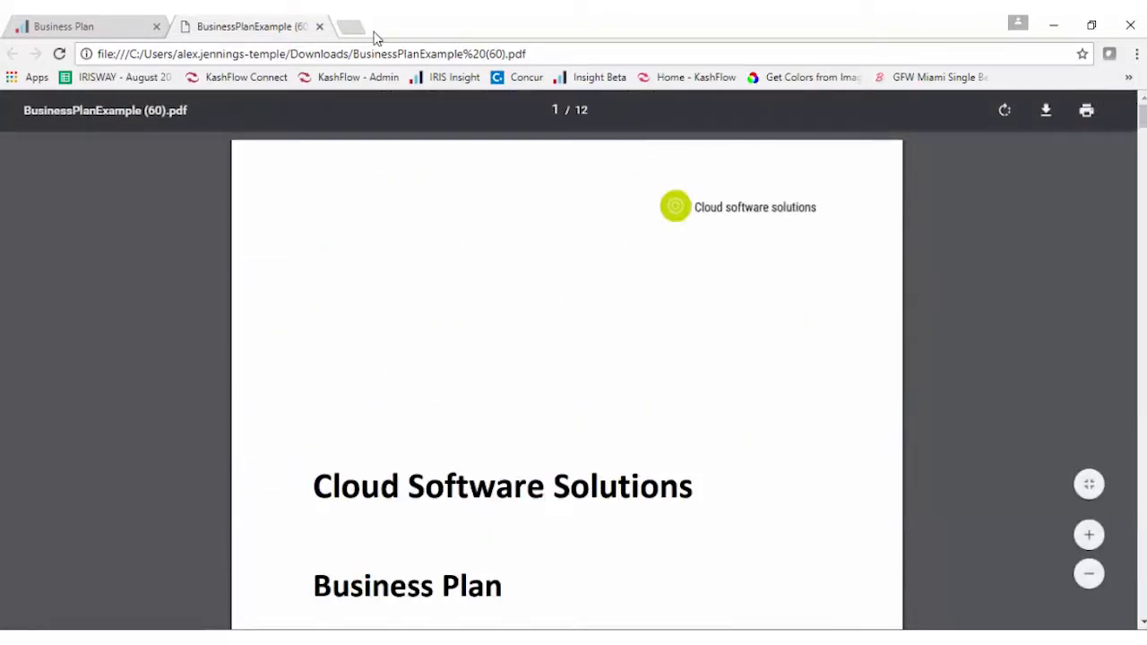
left_click(320, 27)
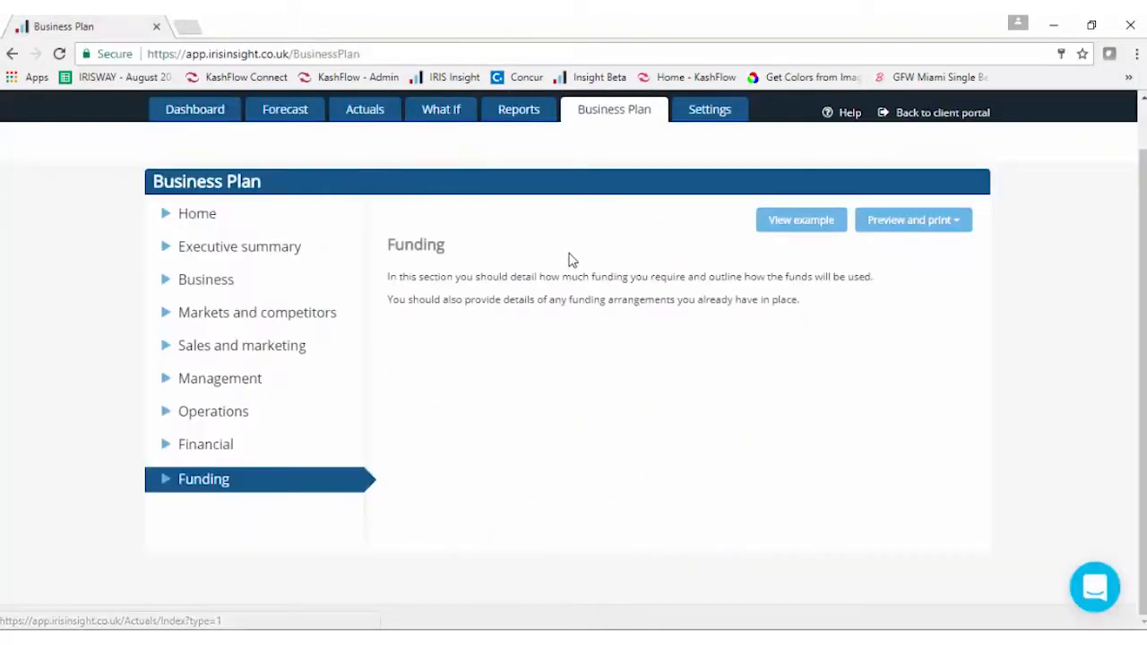